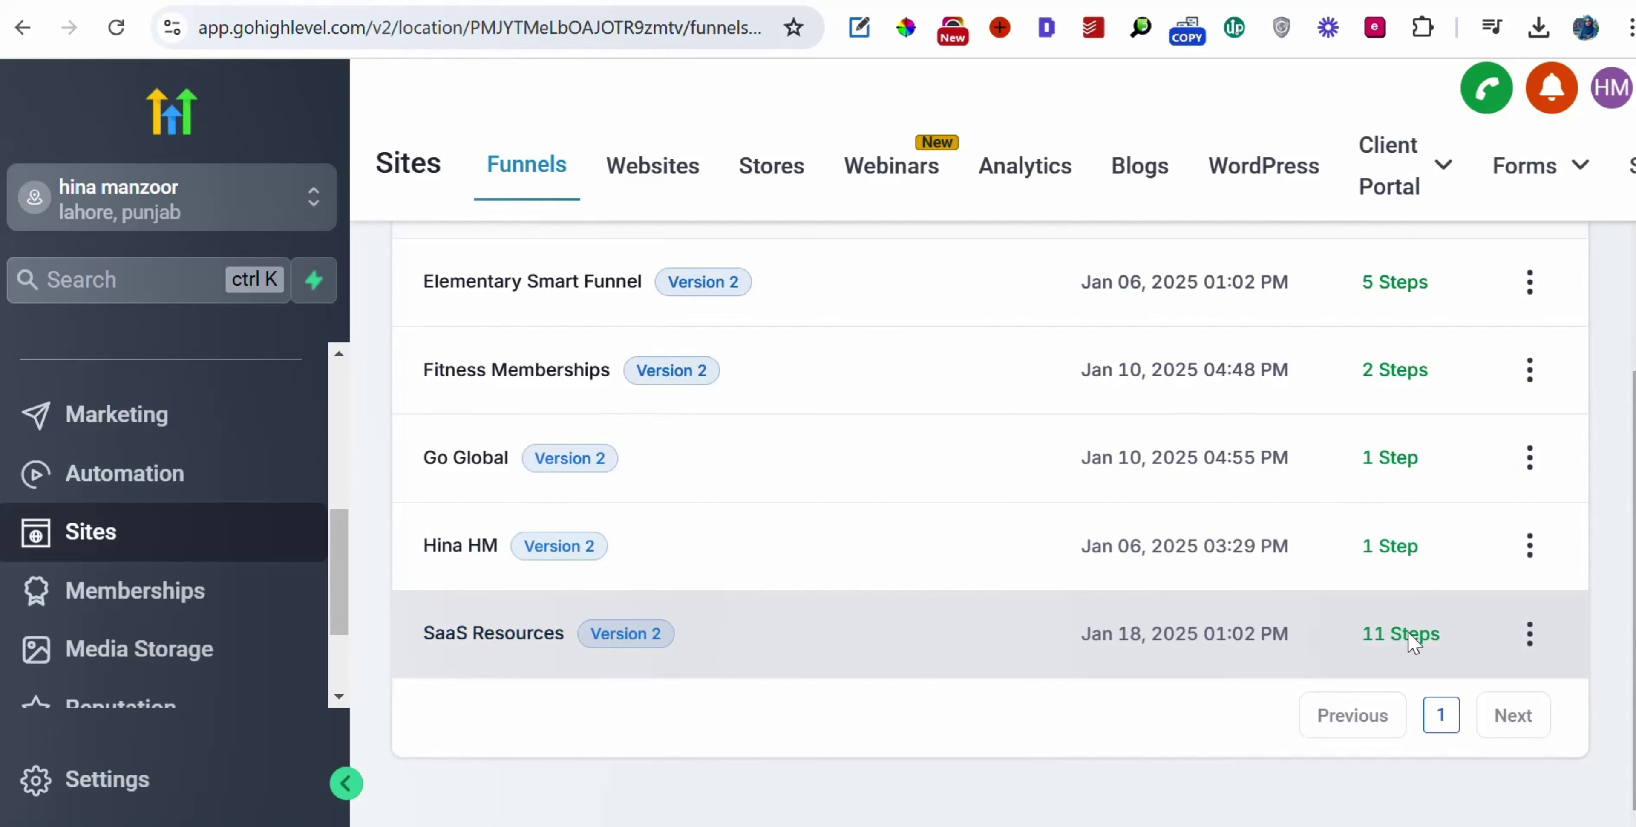
# - Open the SaaS Resources funnel and edit its Home page in the page builder
pyautogui.click(1530, 633)
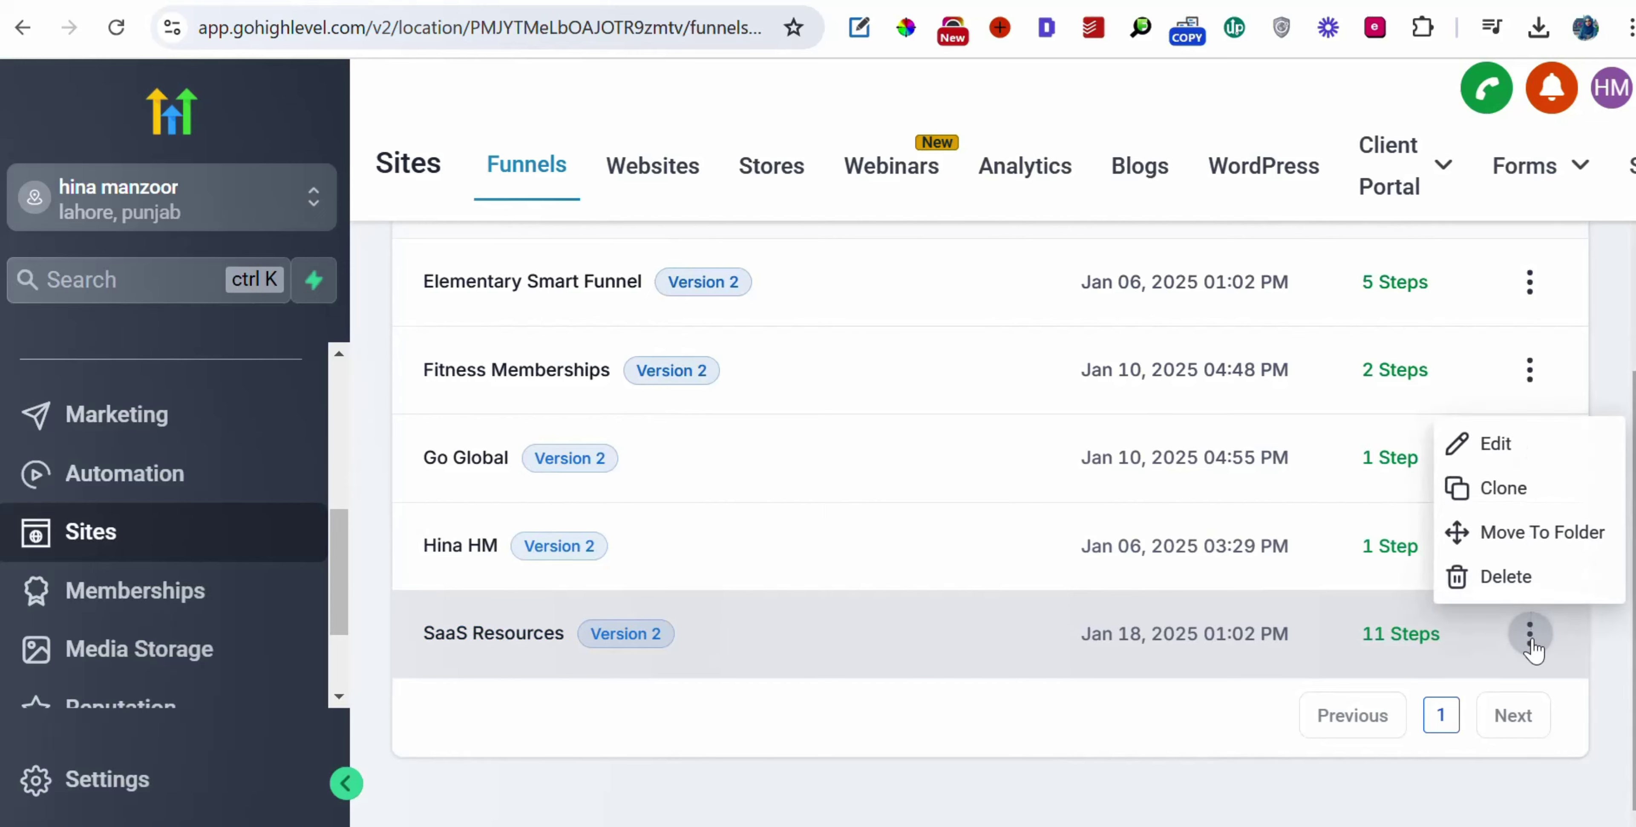
pyautogui.click(1498, 444)
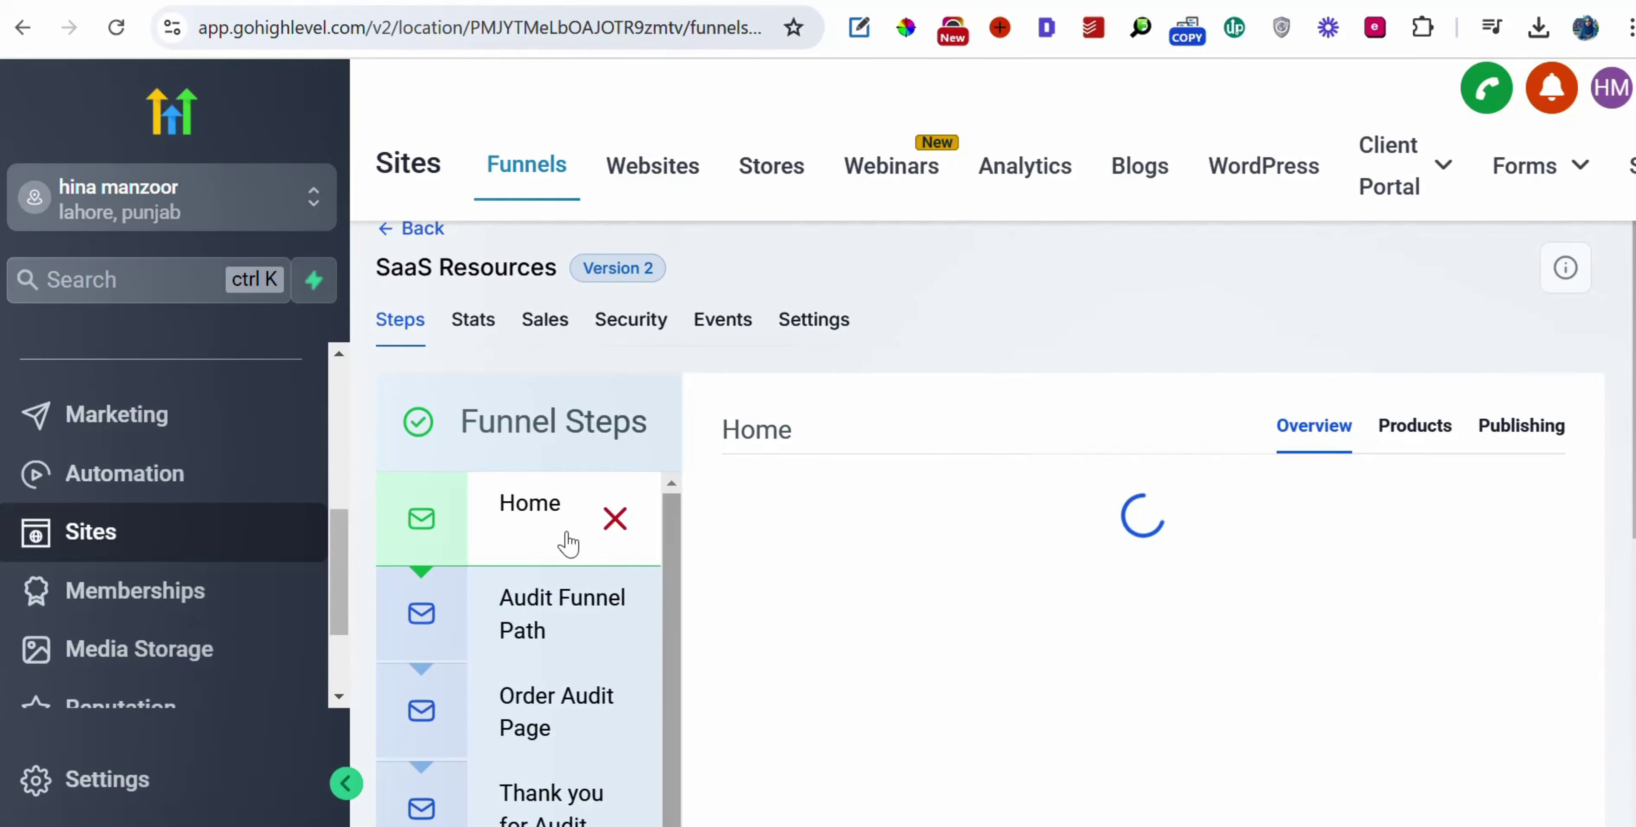
pyautogui.scroll(-3, 759, 462)
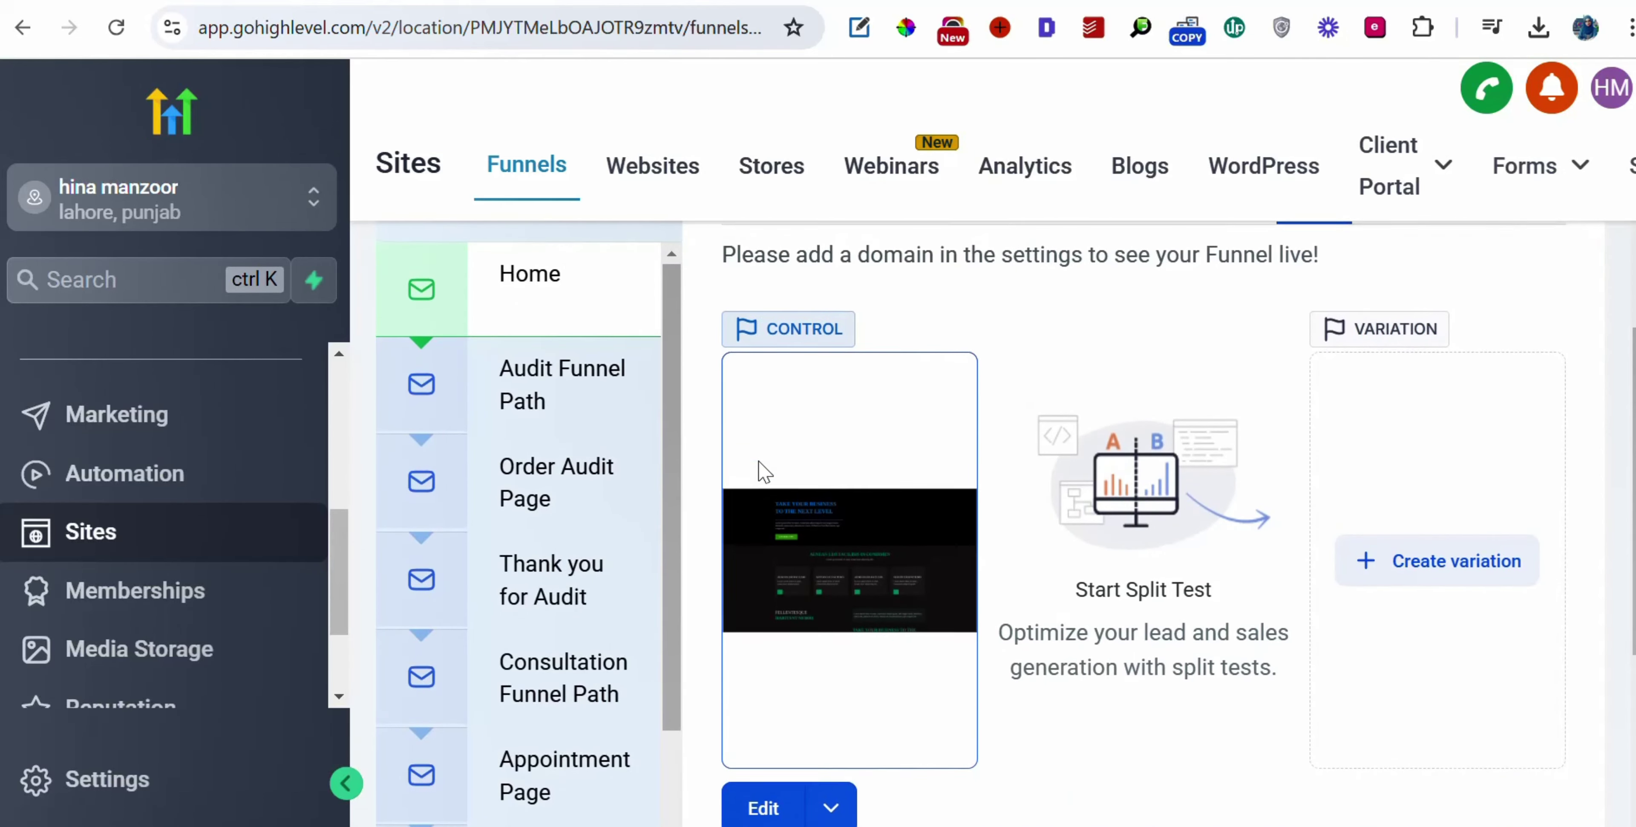
pyautogui.scroll(-2, 758, 460)
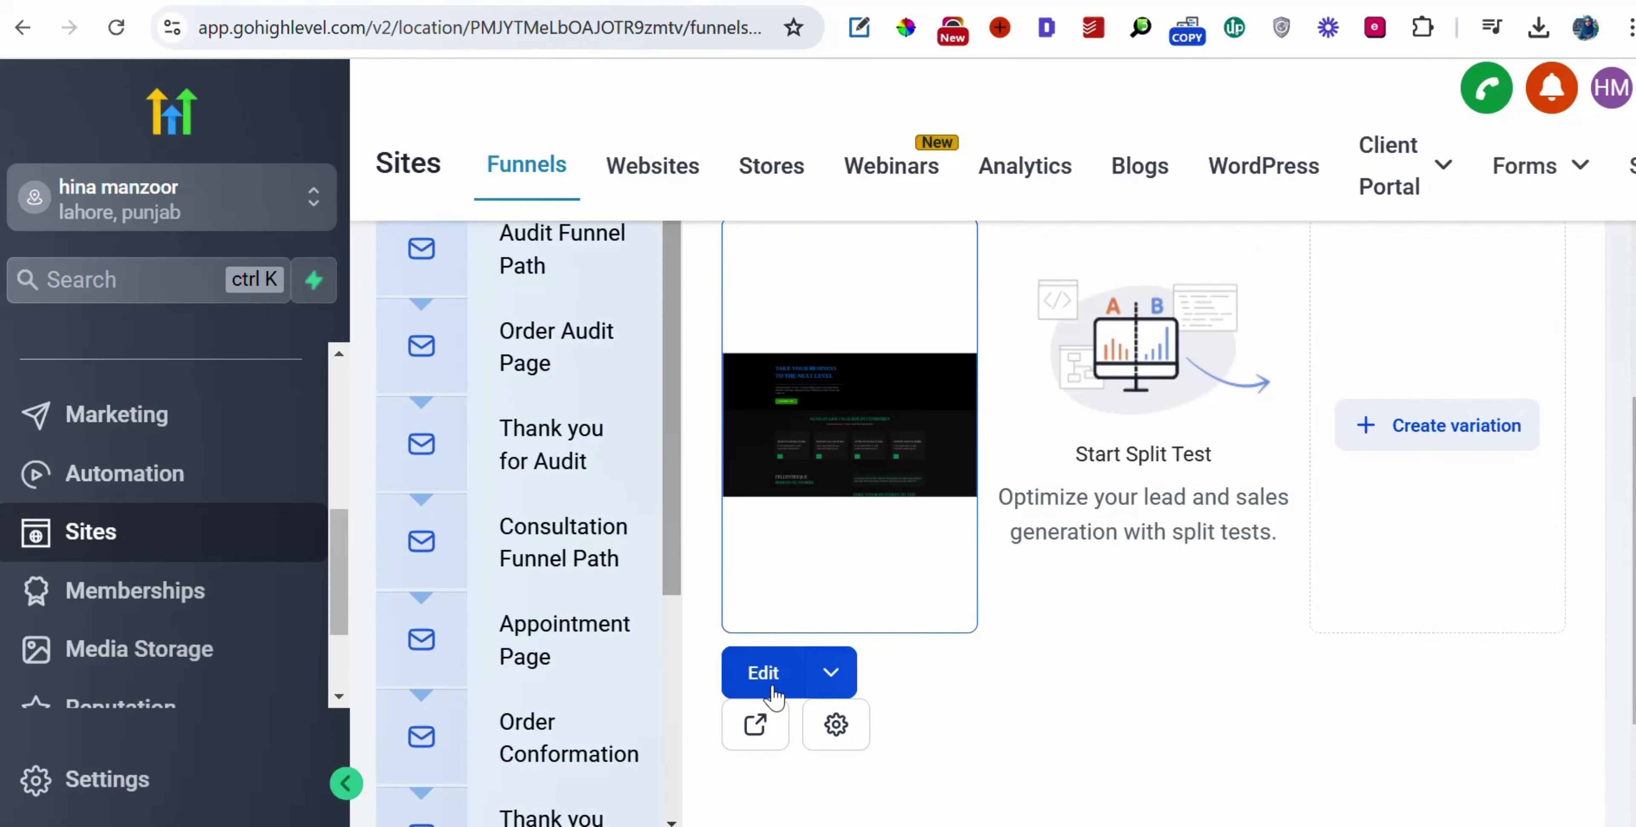
pyautogui.click(764, 672)
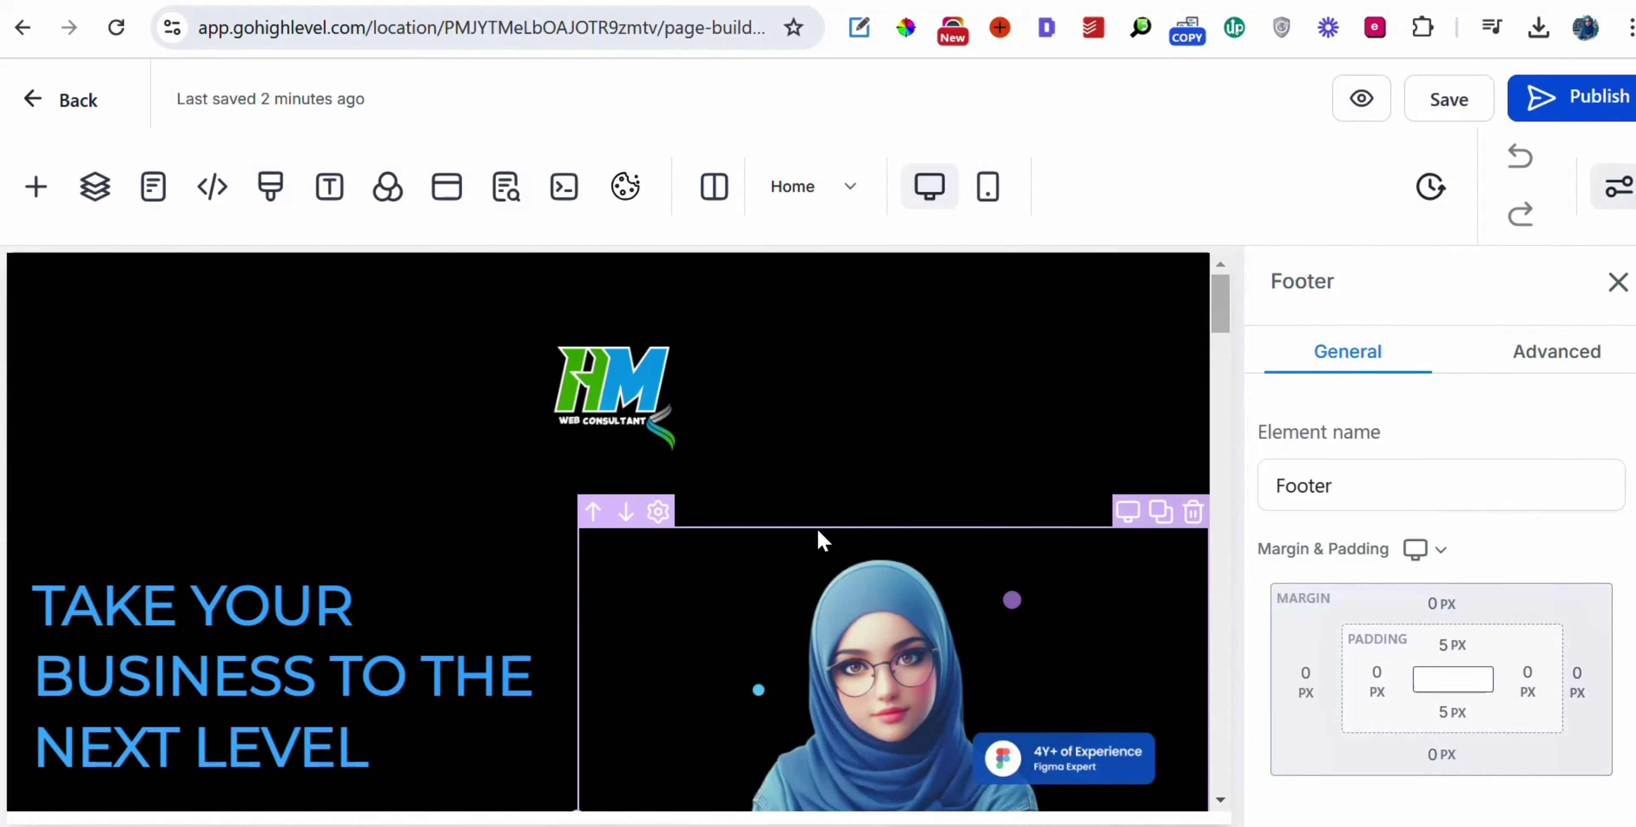
# - Start publishing the Home page and open the domain settings to add a domain
pyautogui.scroll(-2, 816, 527)
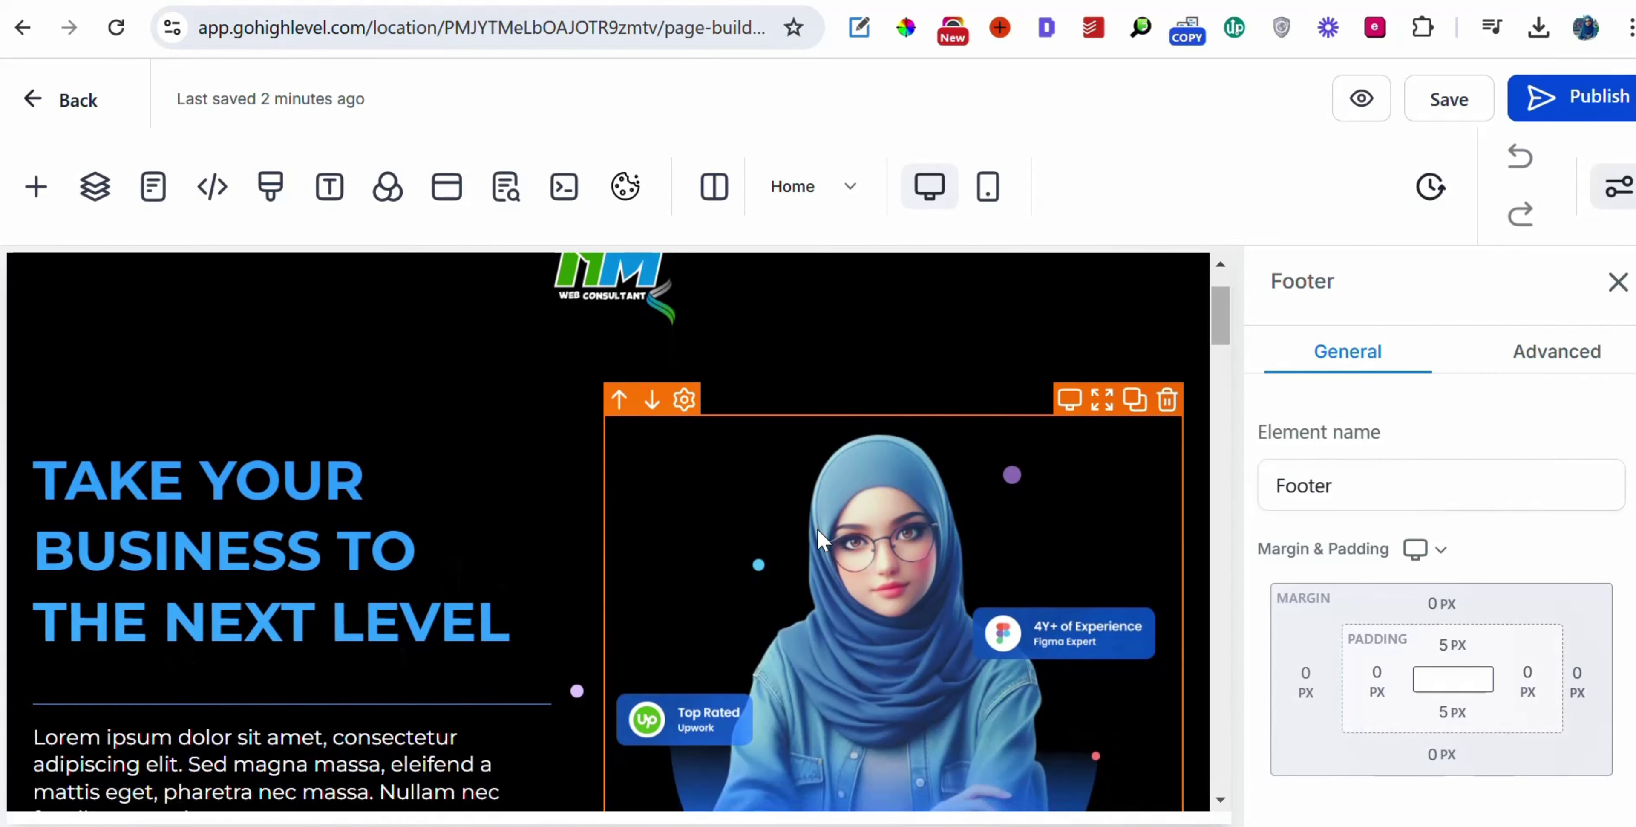
pyautogui.scroll(1, 816, 528)
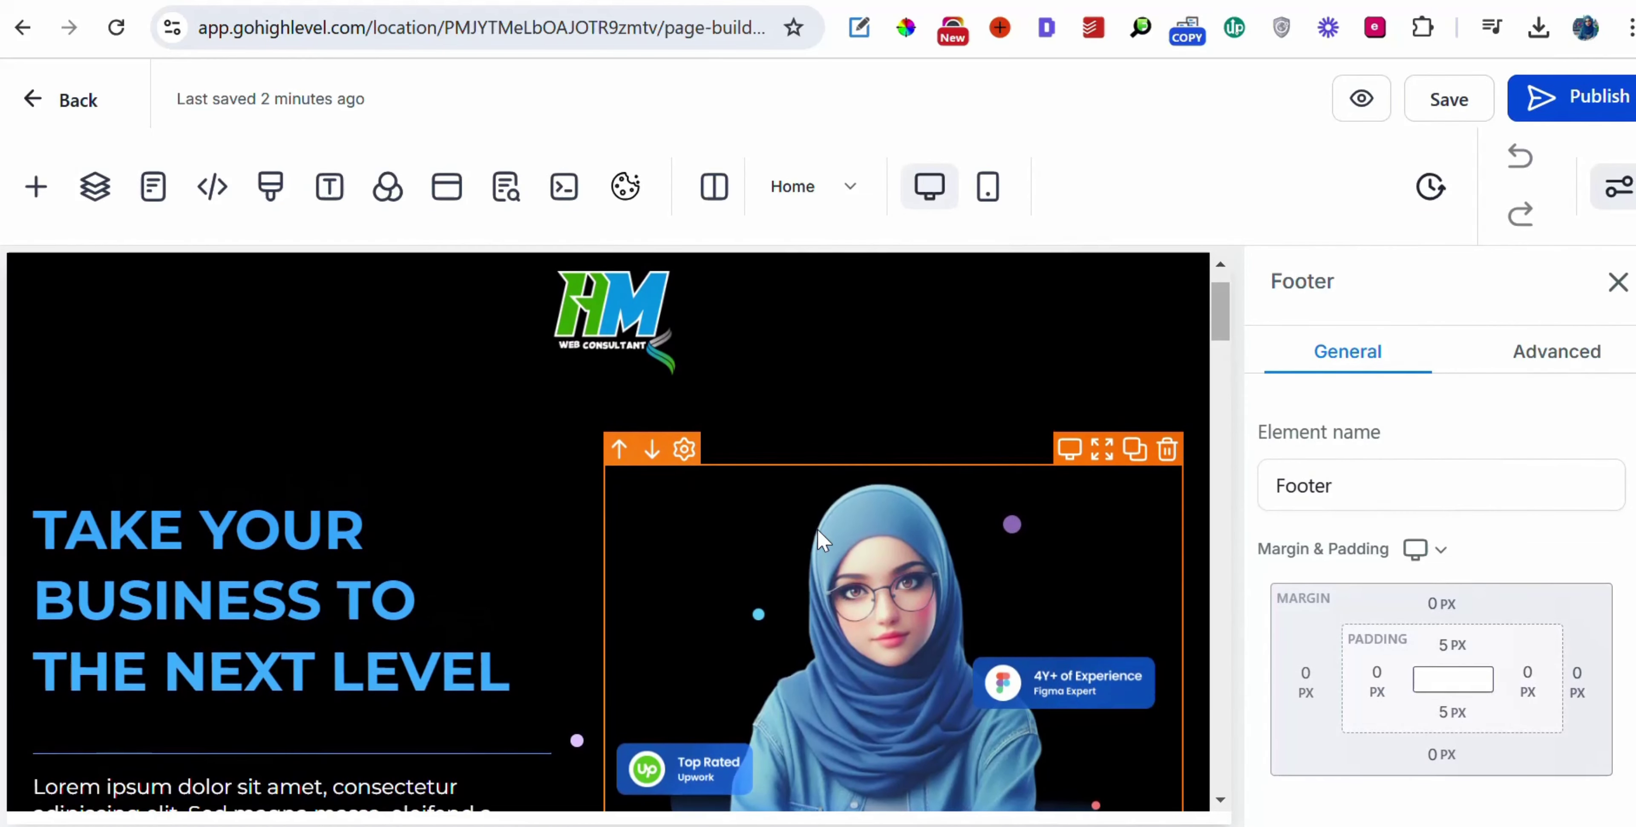
pyautogui.scroll(2, 817, 528)
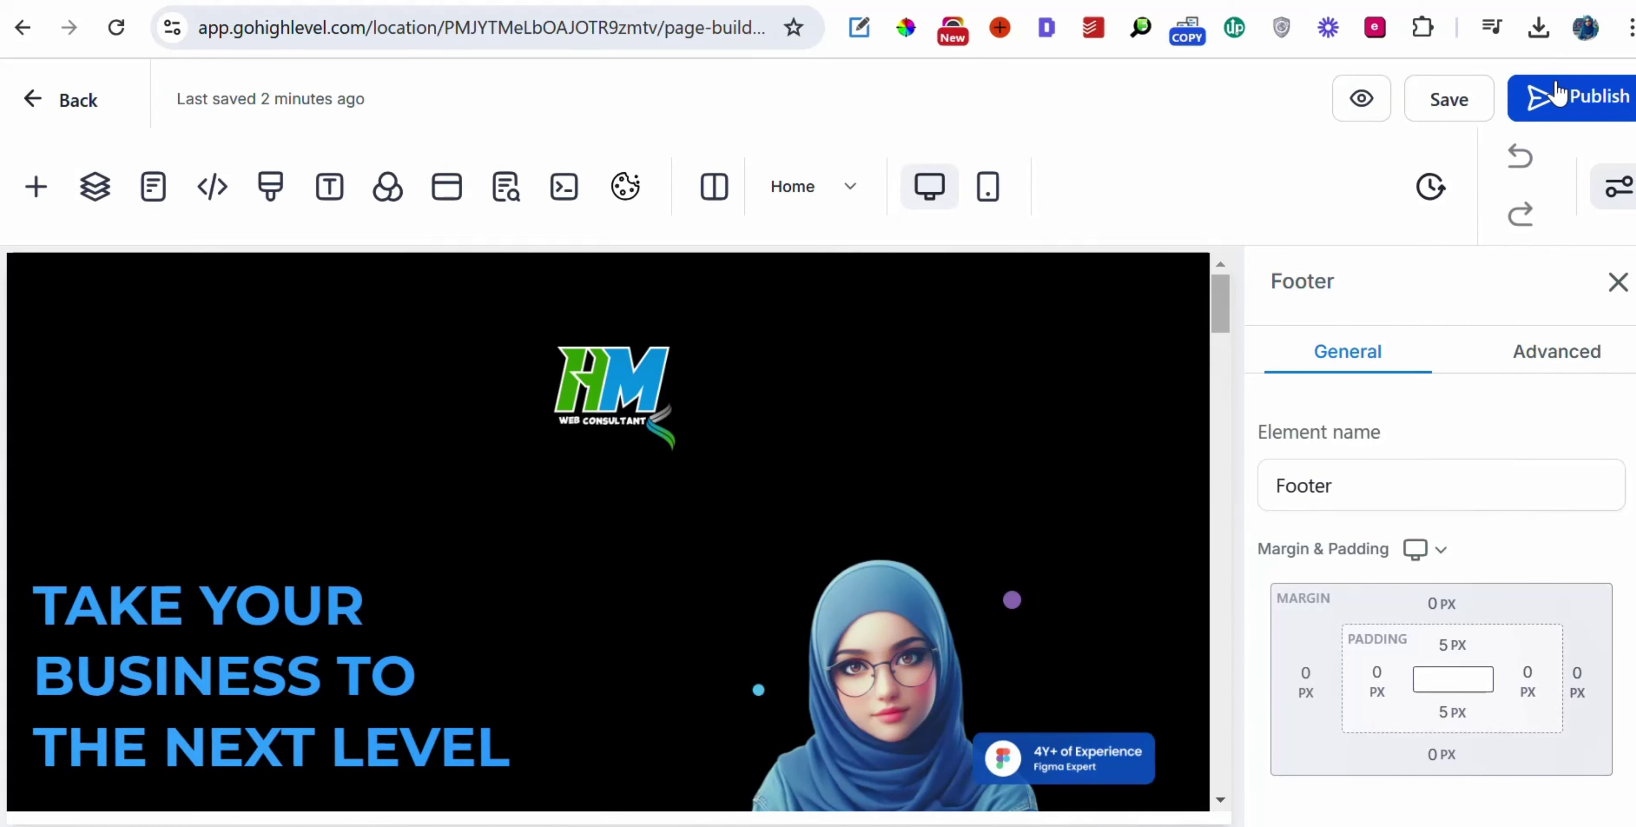
pyautogui.click(1556, 92)
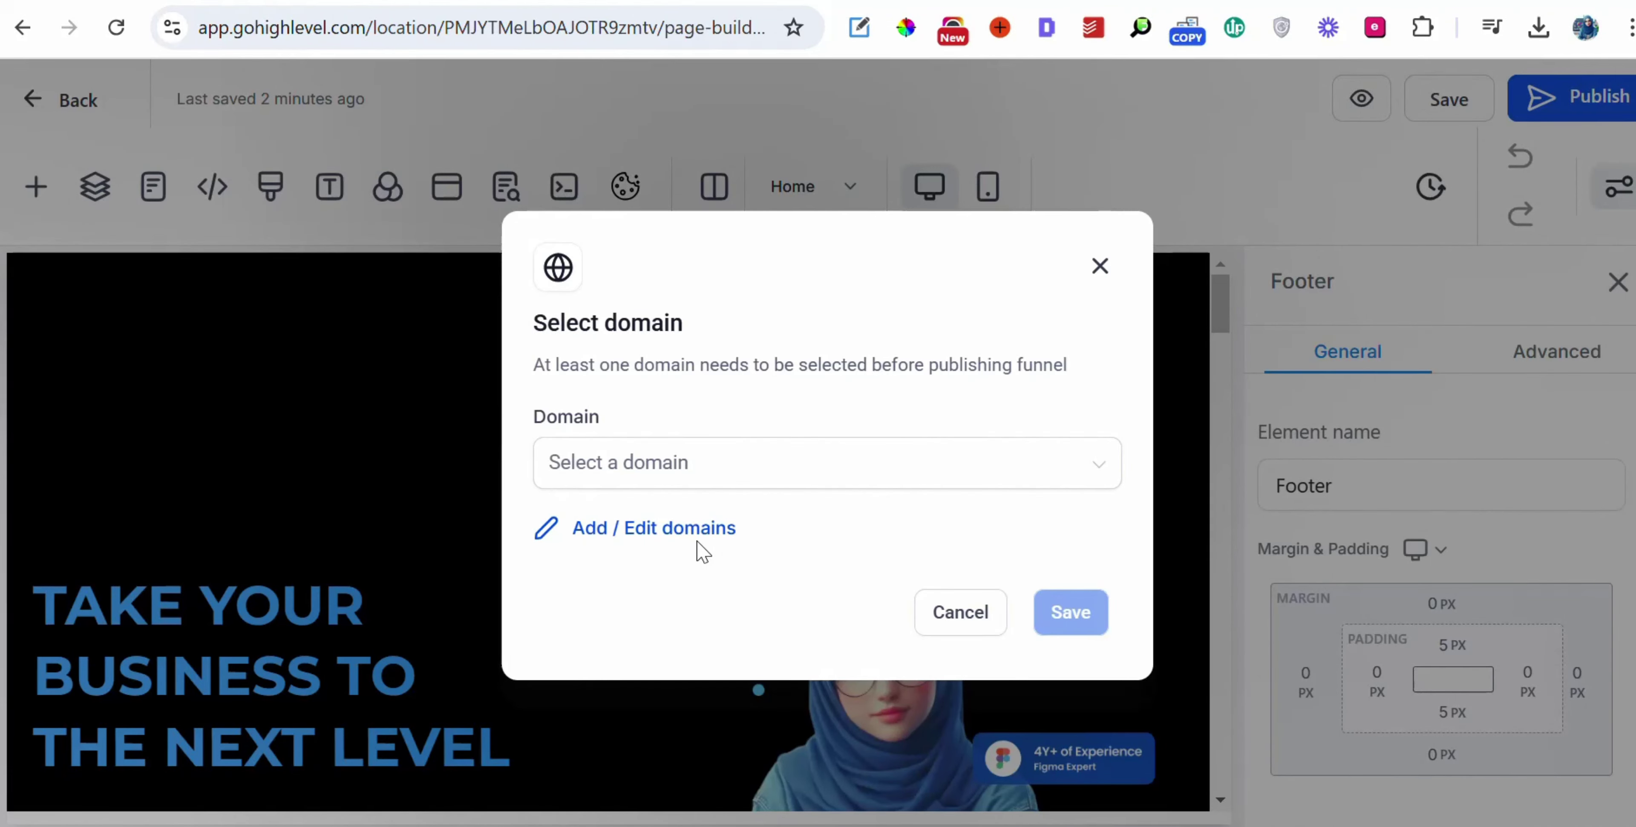
pyautogui.click(674, 533)
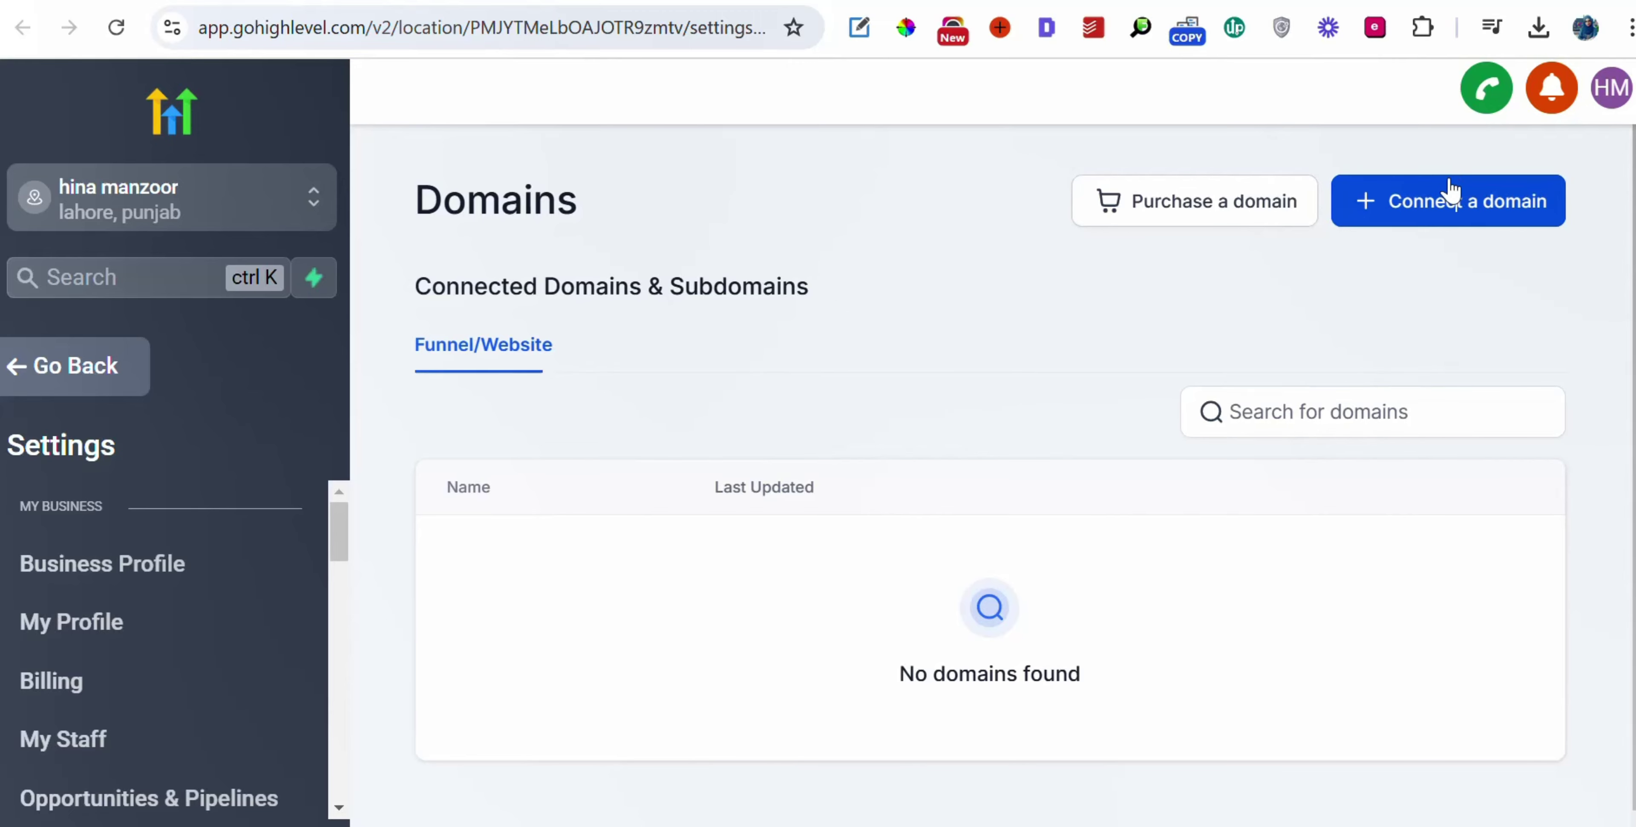
pyautogui.click(1439, 201)
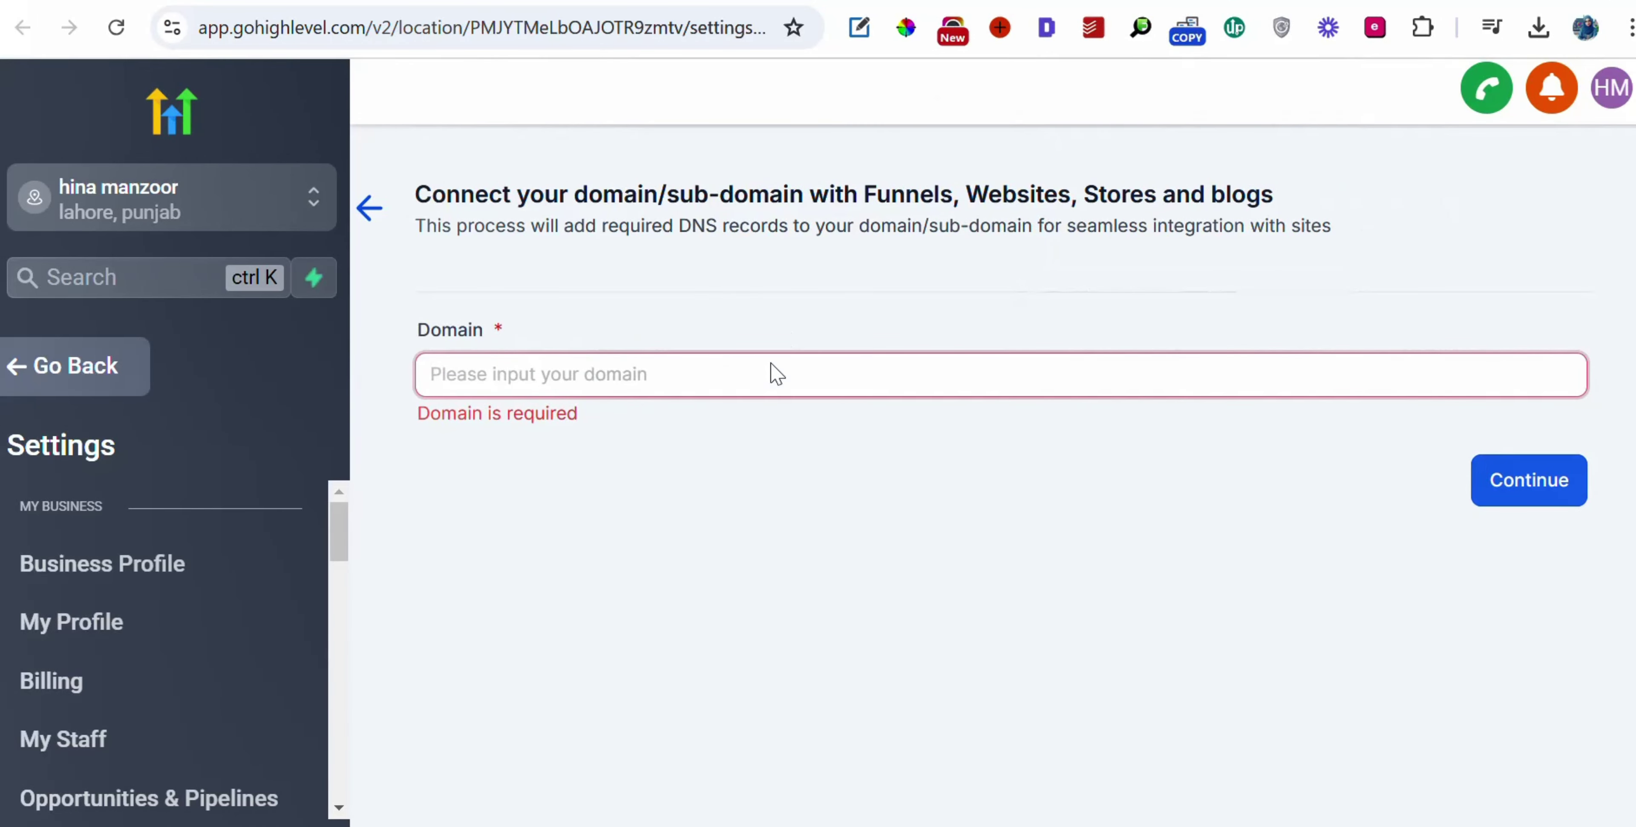
pyautogui.click(775, 374)
pyautogui.write('https://hinahm.com/')
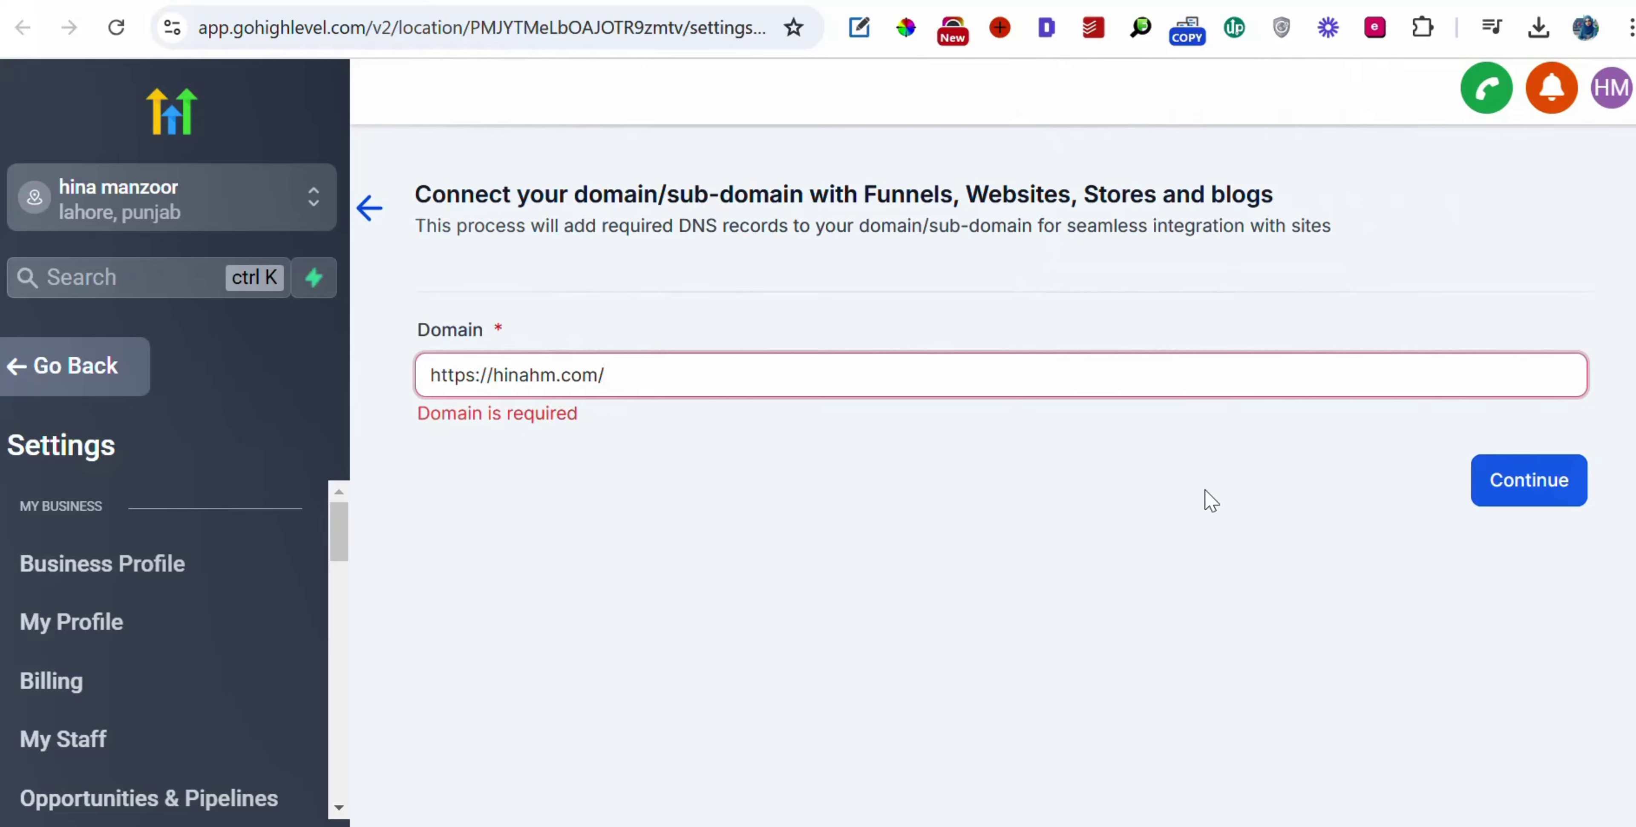
pyautogui.click(1527, 480)
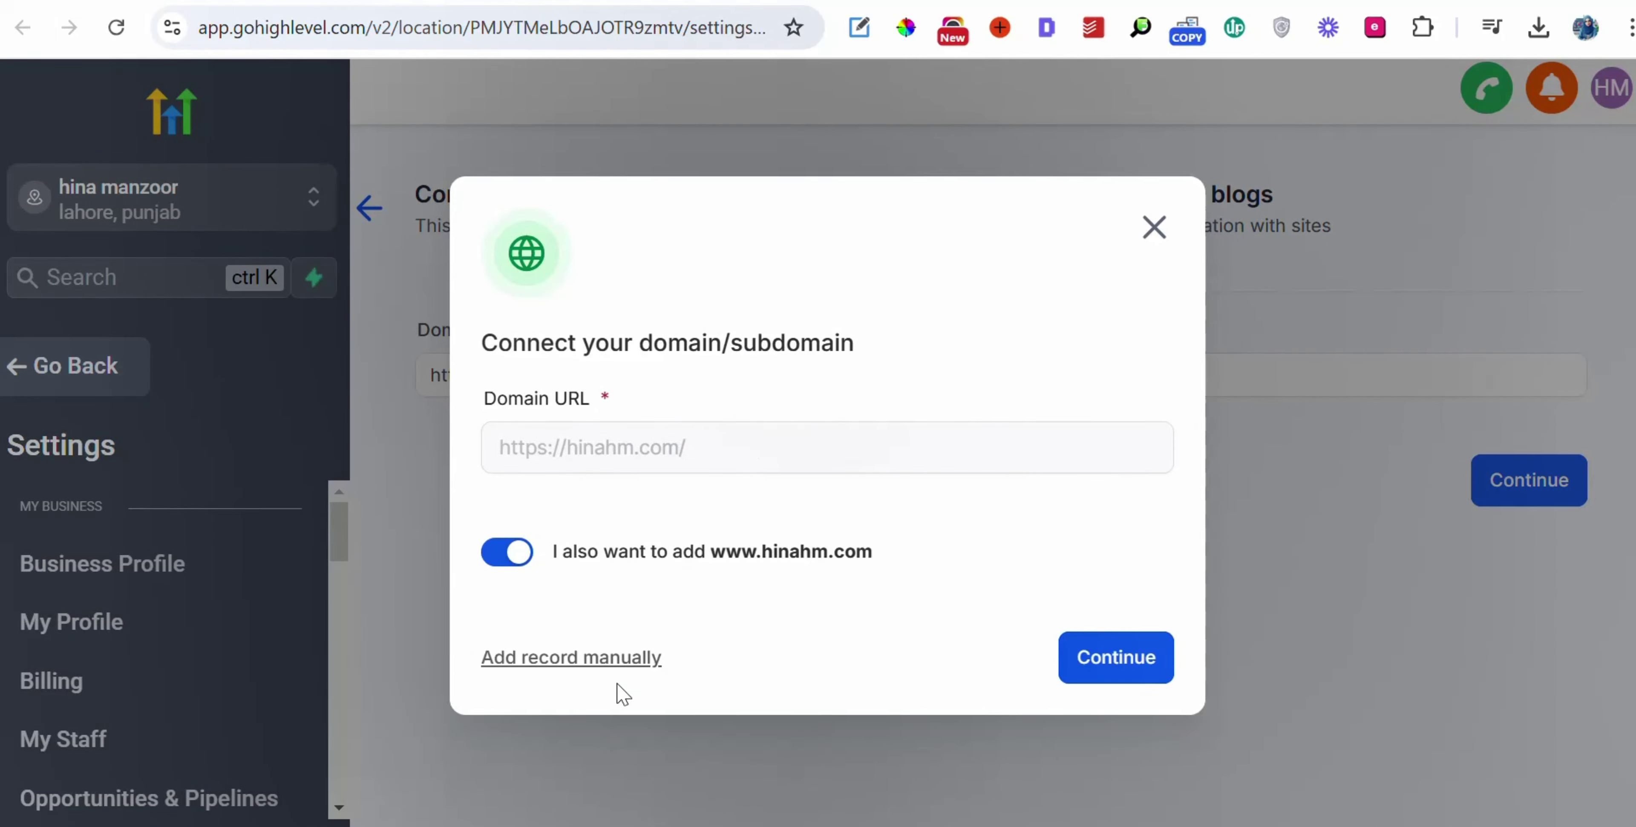
pyautogui.click(1108, 637)
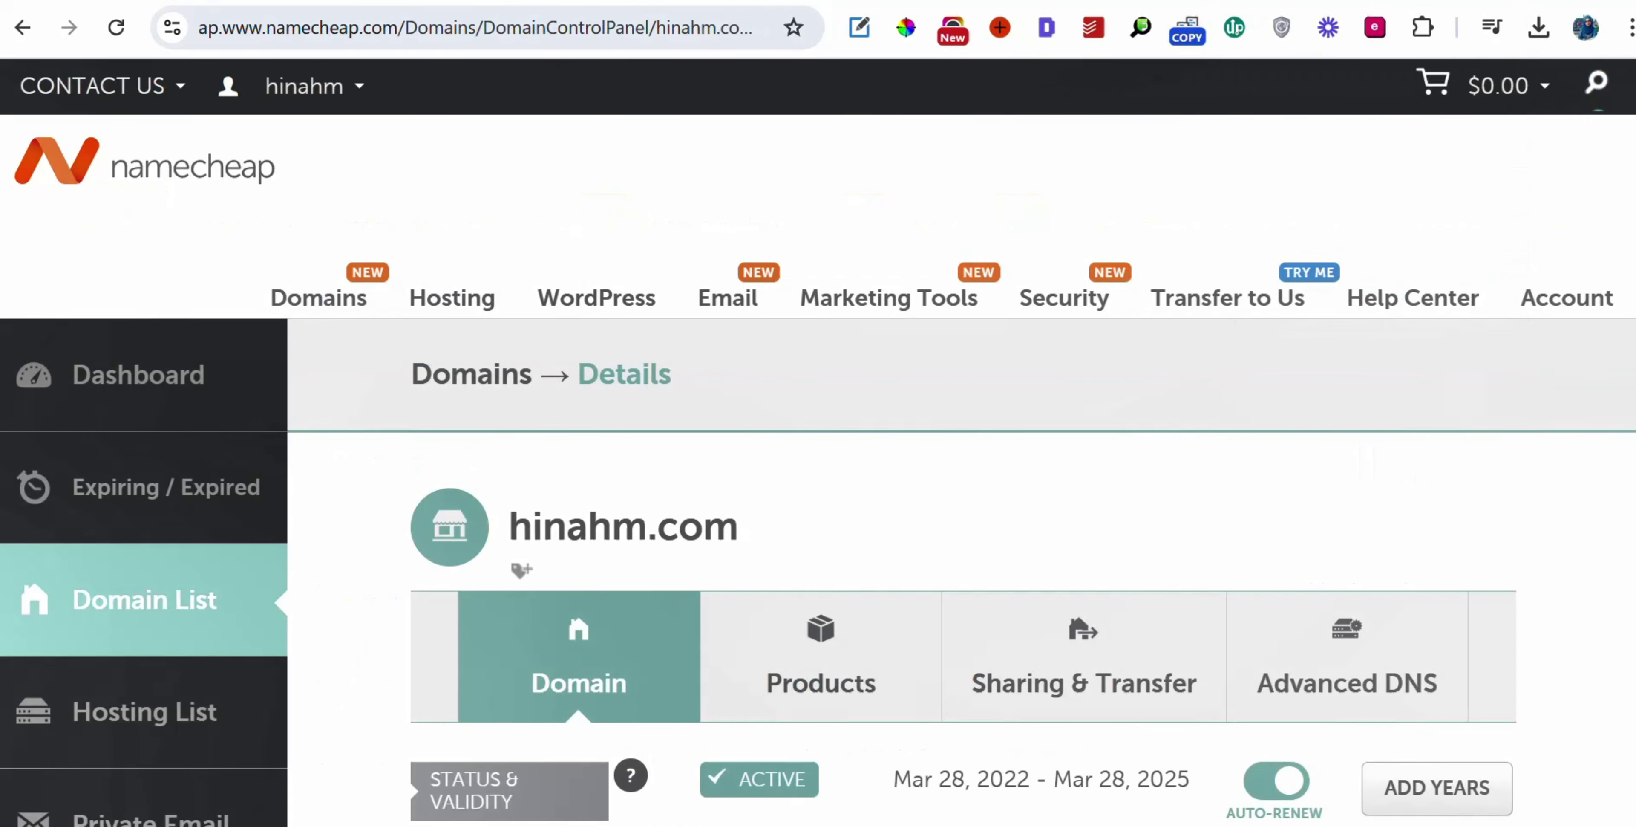
# - In Namecheap, open the Advanced DNS settings of hinahm.com and go to its host records
pyautogui.scroll(-3, 693, 586)
pyautogui.scroll(-7, 693, 586)
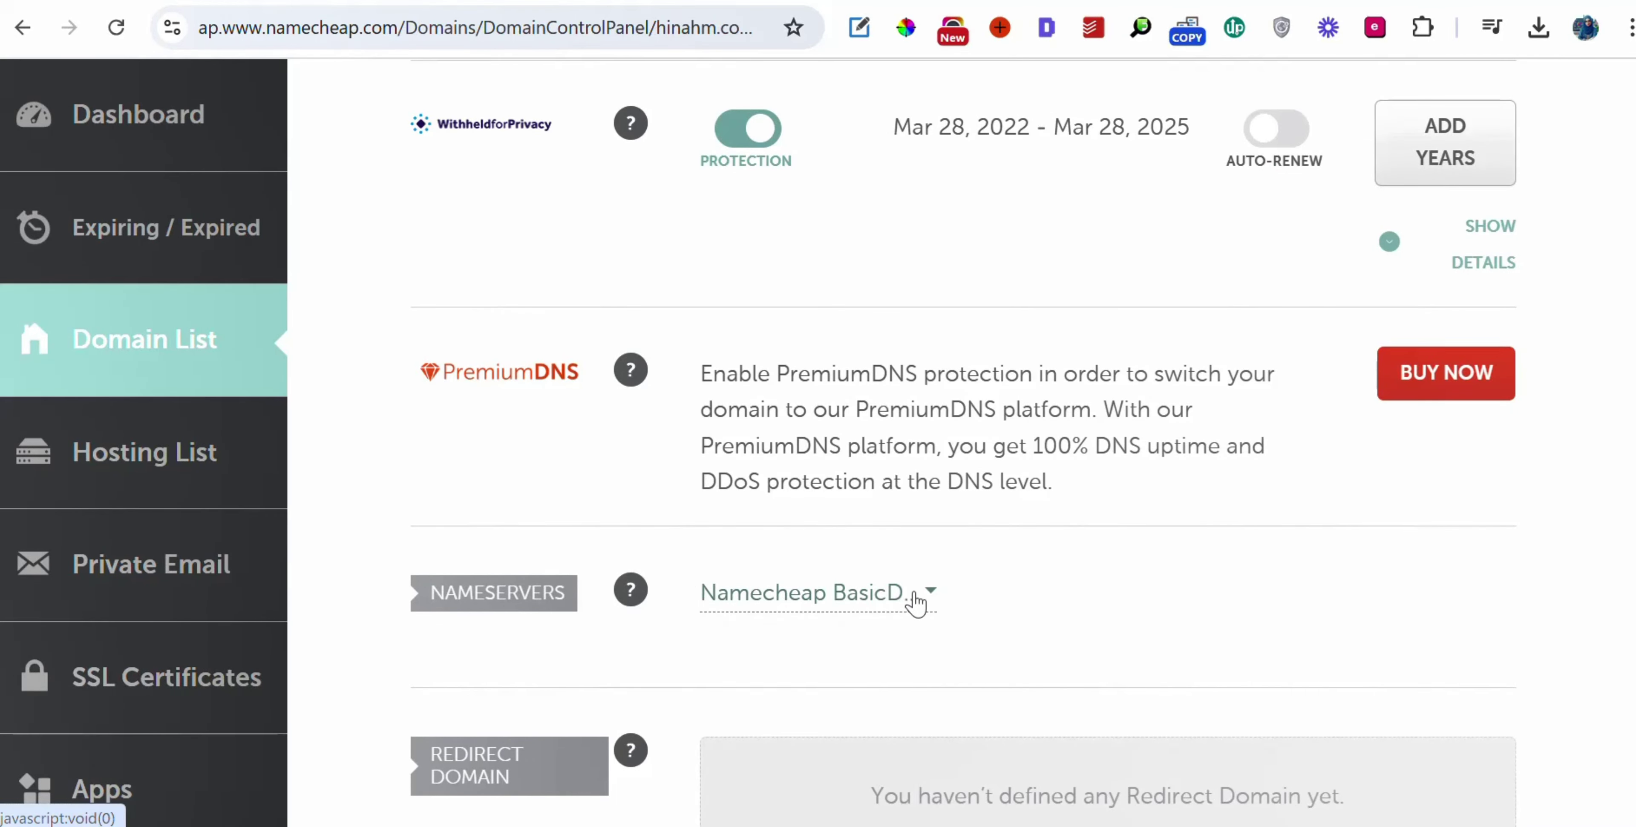
pyautogui.scroll(10, 908, 600)
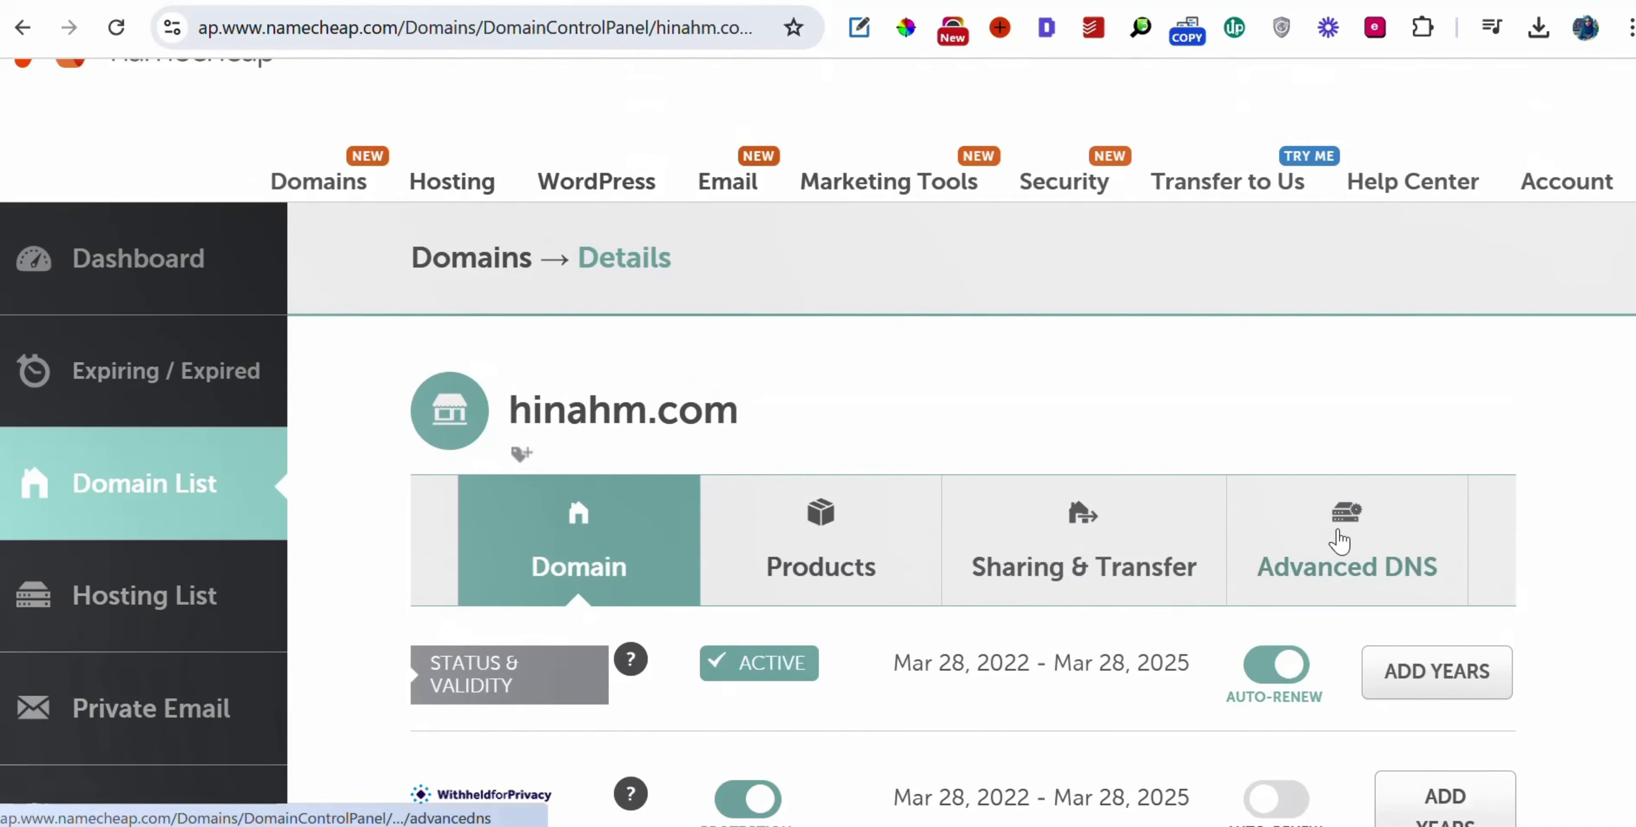
pyautogui.click(1340, 540)
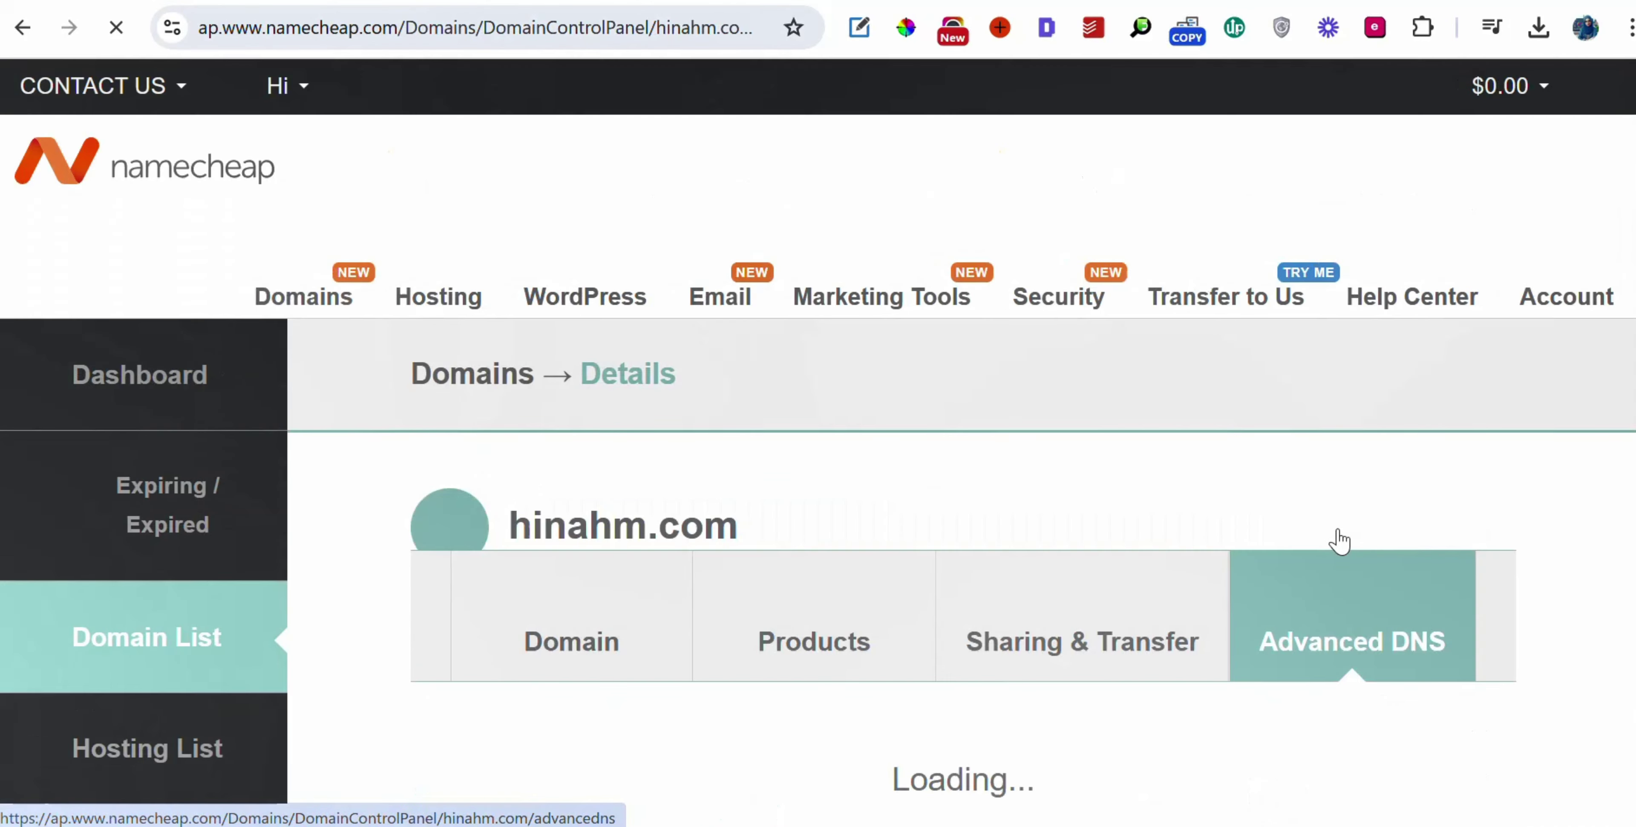
pyautogui.scroll(-7, 974, 429)
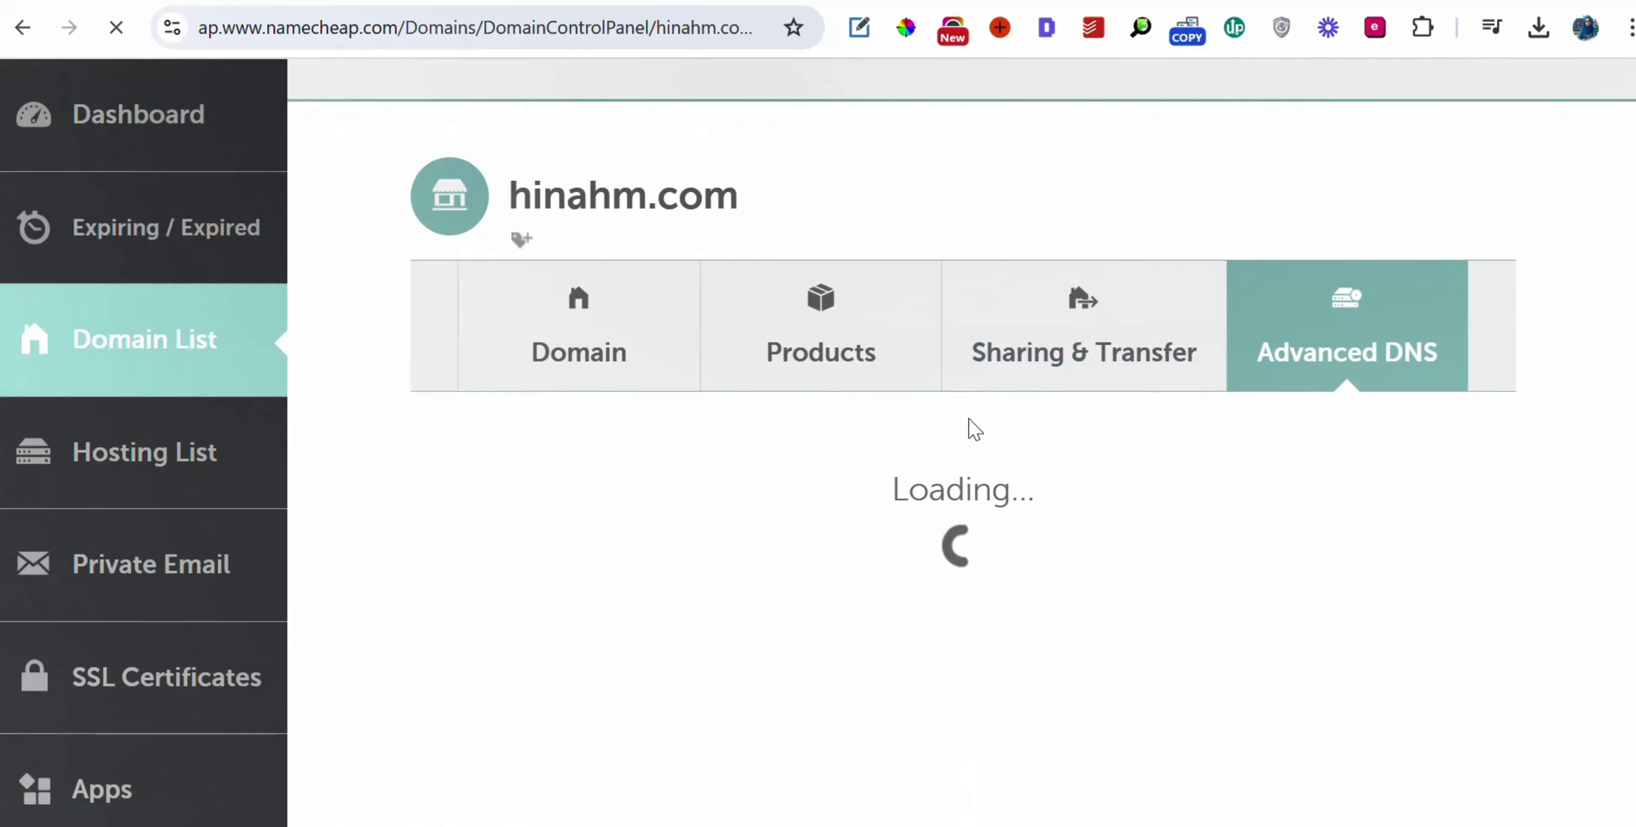
pyautogui.scroll(-7, 975, 429)
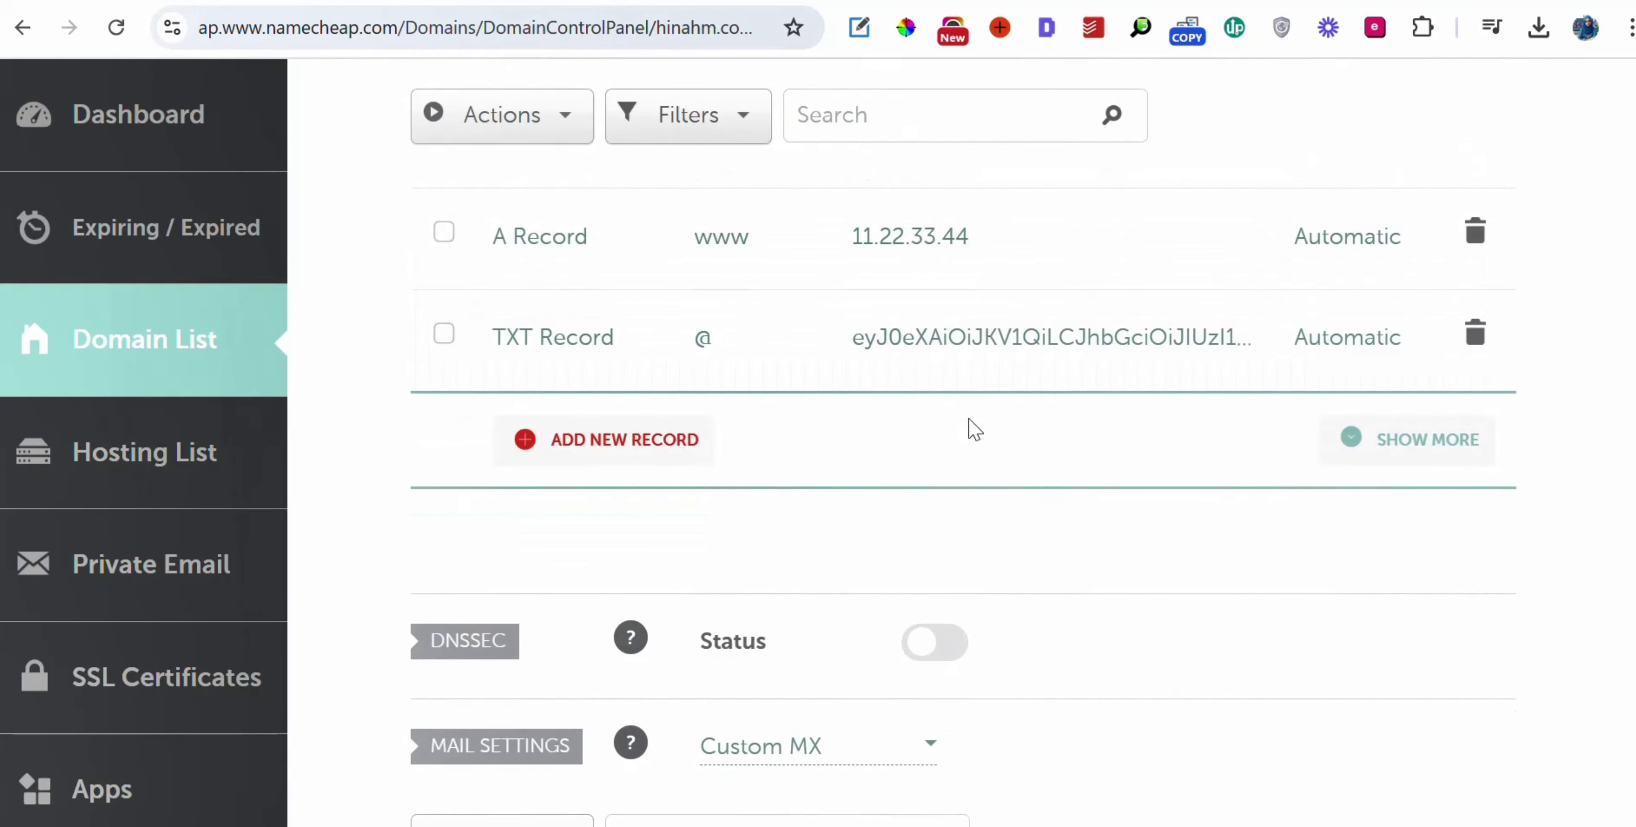
# - Add a new host record row, then switch to HighLevel and copy the A record's host and required value
pyautogui.click(638, 437)
pyautogui.scroll(-1, 614, 380)
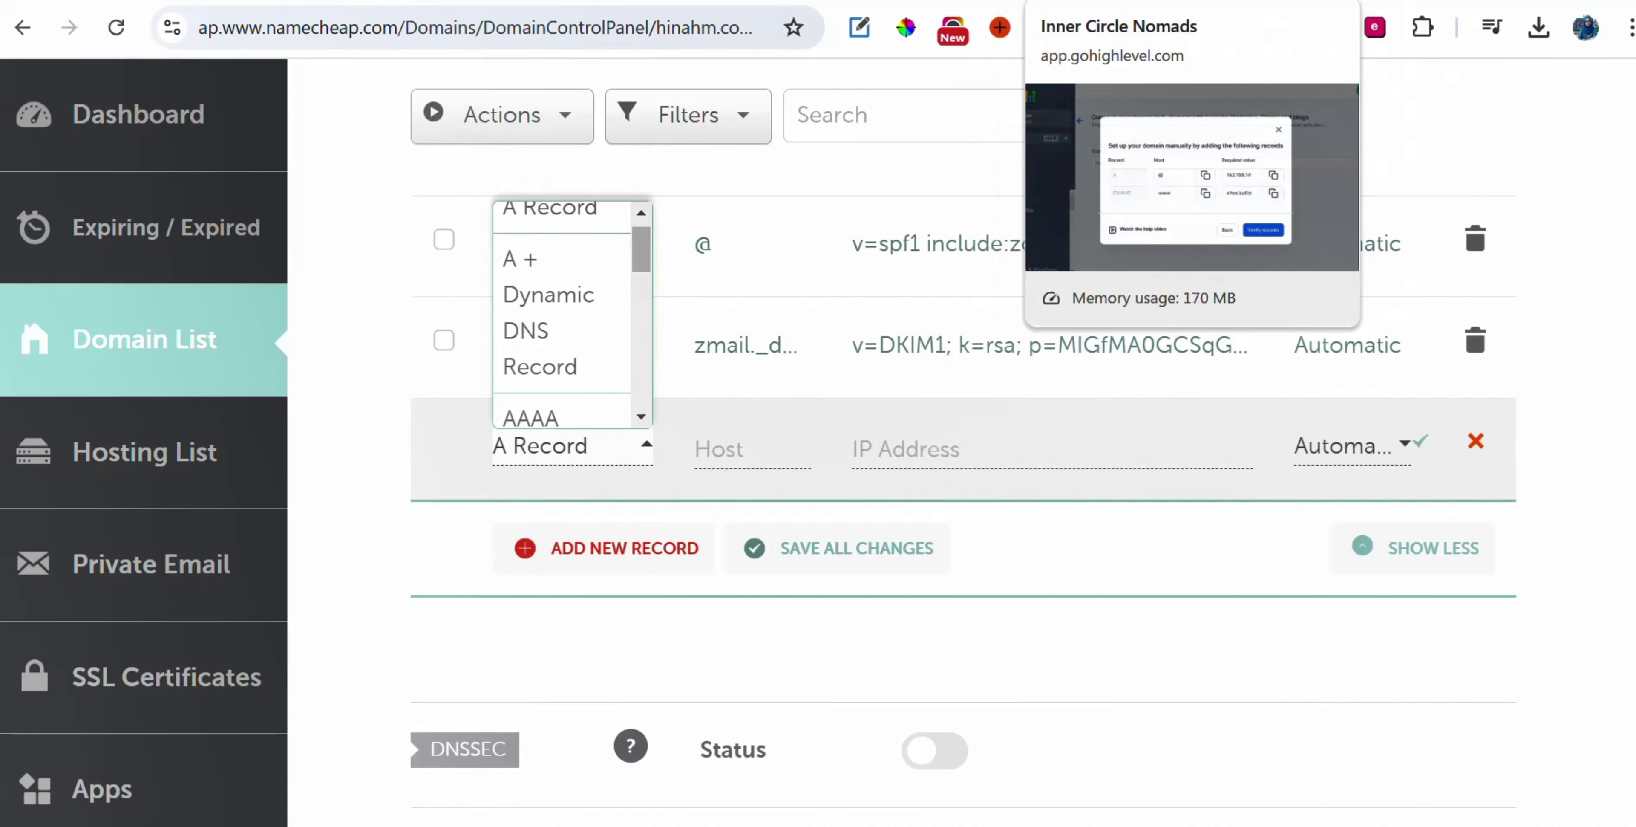
pyautogui.click(1041, 1)
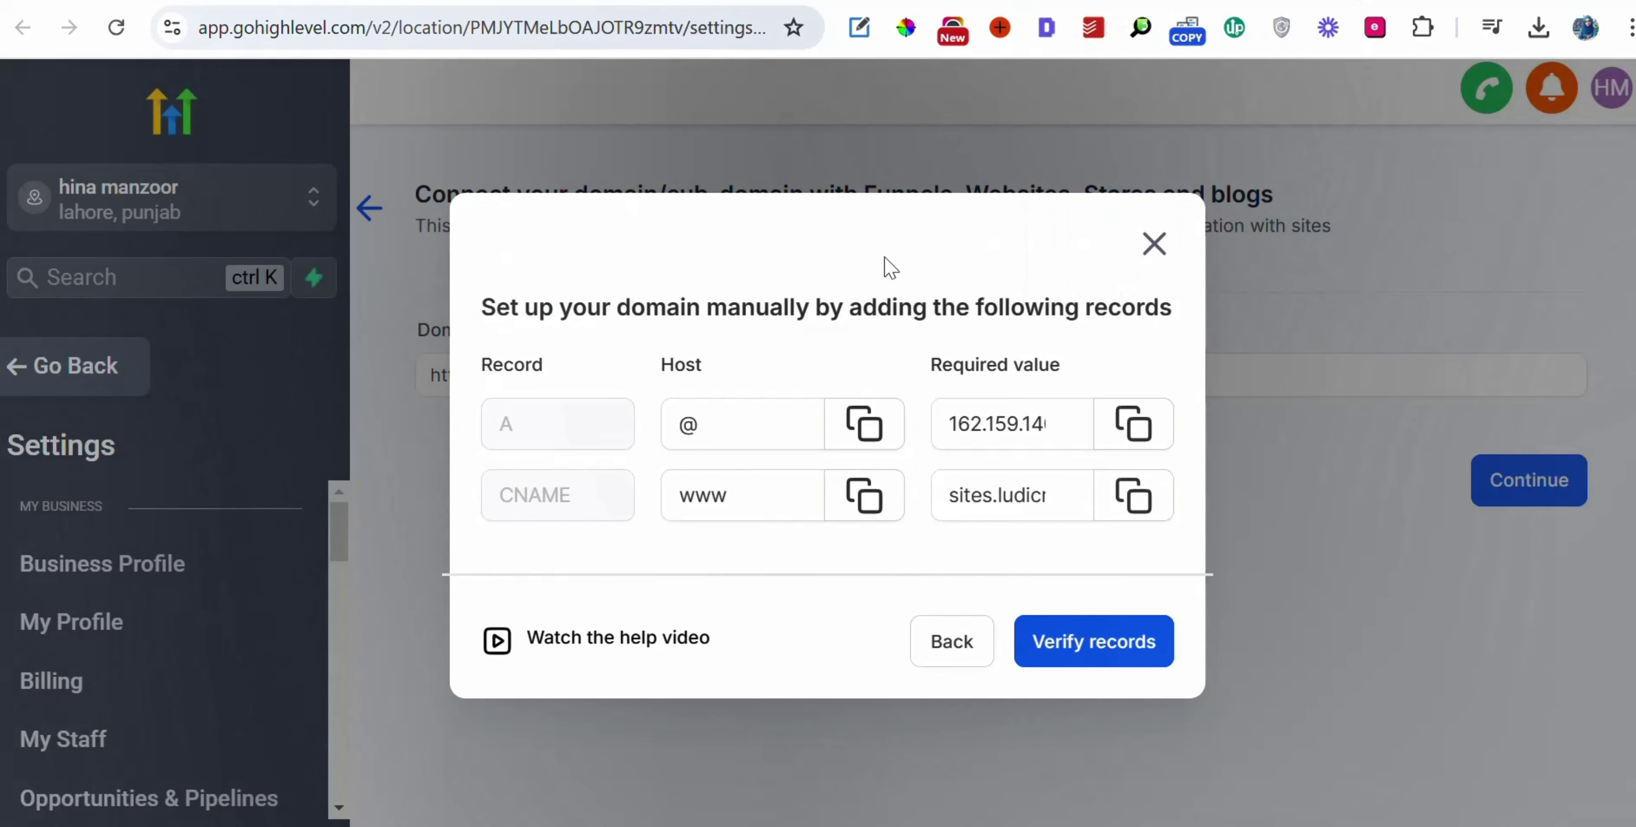
pyautogui.click(852, 432)
pyautogui.click(1157, 437)
# - Back in Namecheap, fill in the new A Record with host @ and IP address 162.159.140.166, and save it
pyautogui.click(1221, 2)
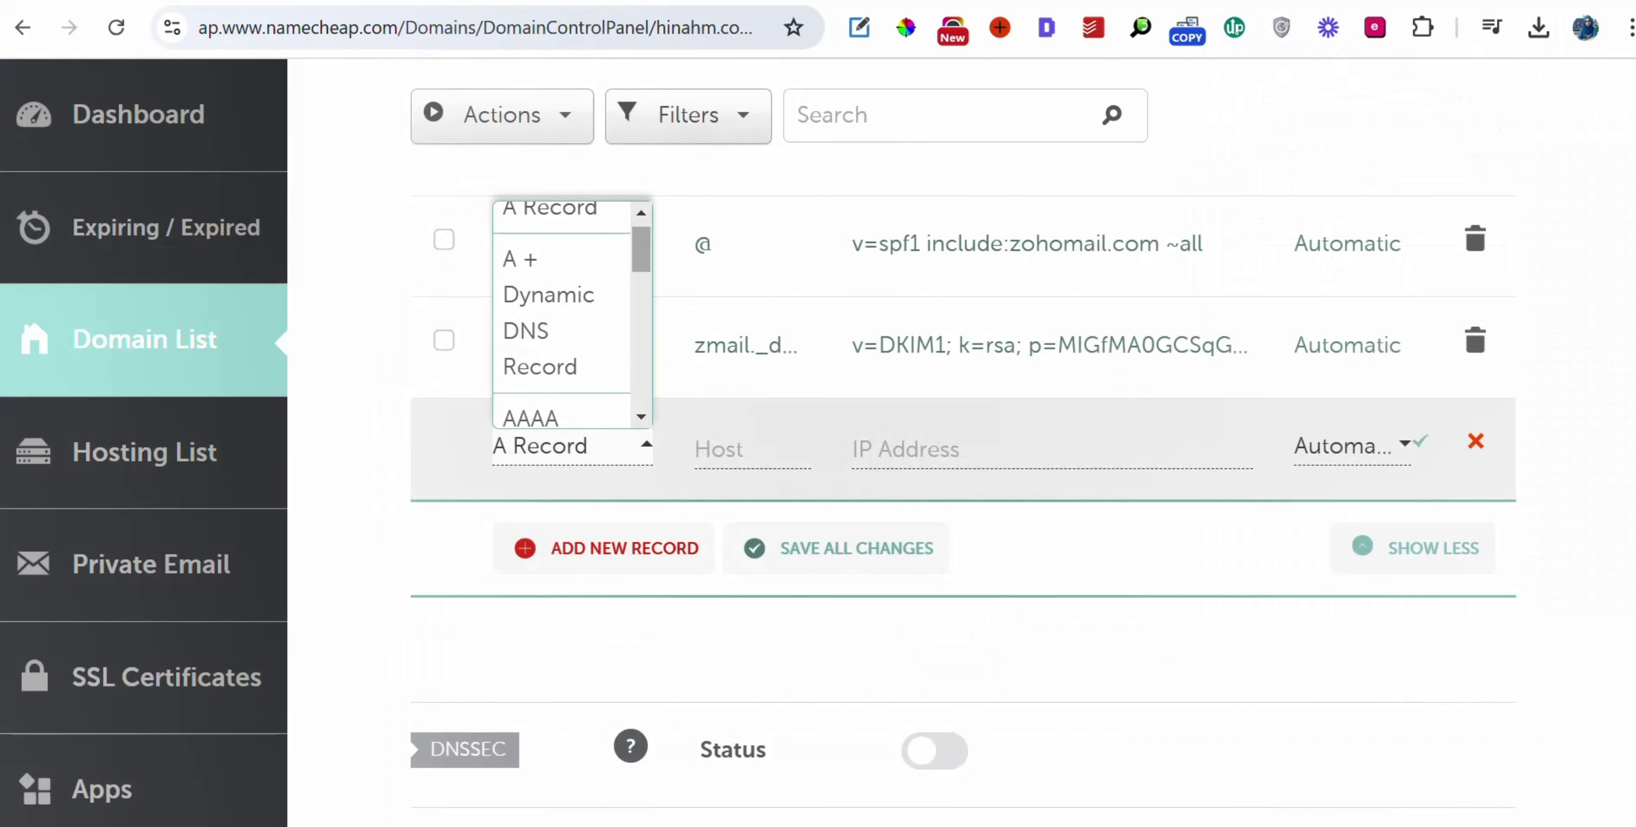
pyautogui.scroll(-1, 594, 305)
pyautogui.scroll(-3, 593, 304)
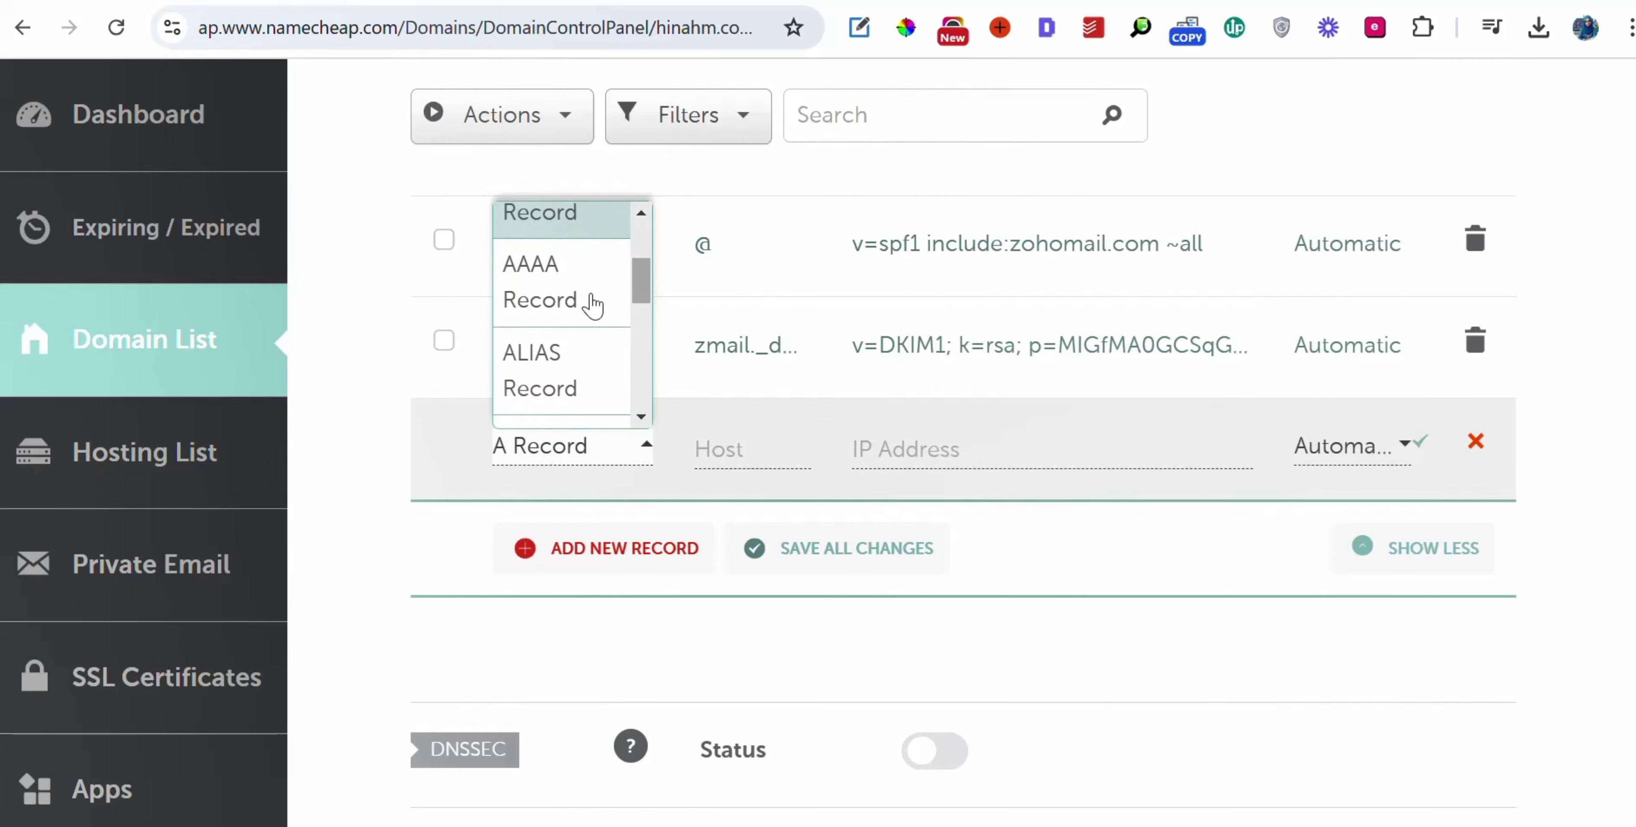
pyautogui.scroll(-5, 594, 305)
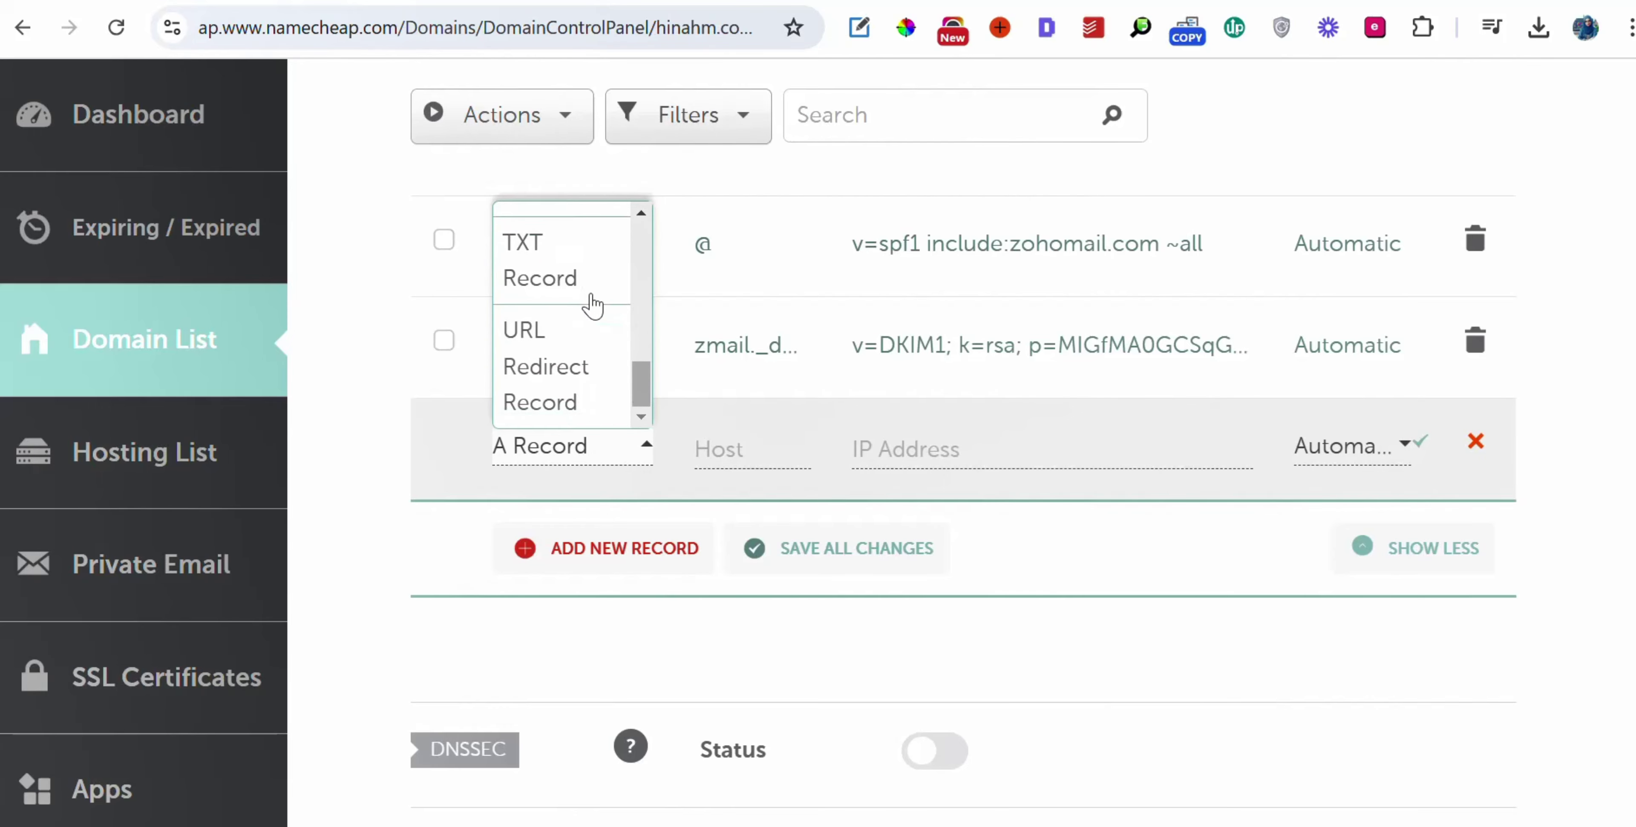
pyautogui.scroll(10, 593, 305)
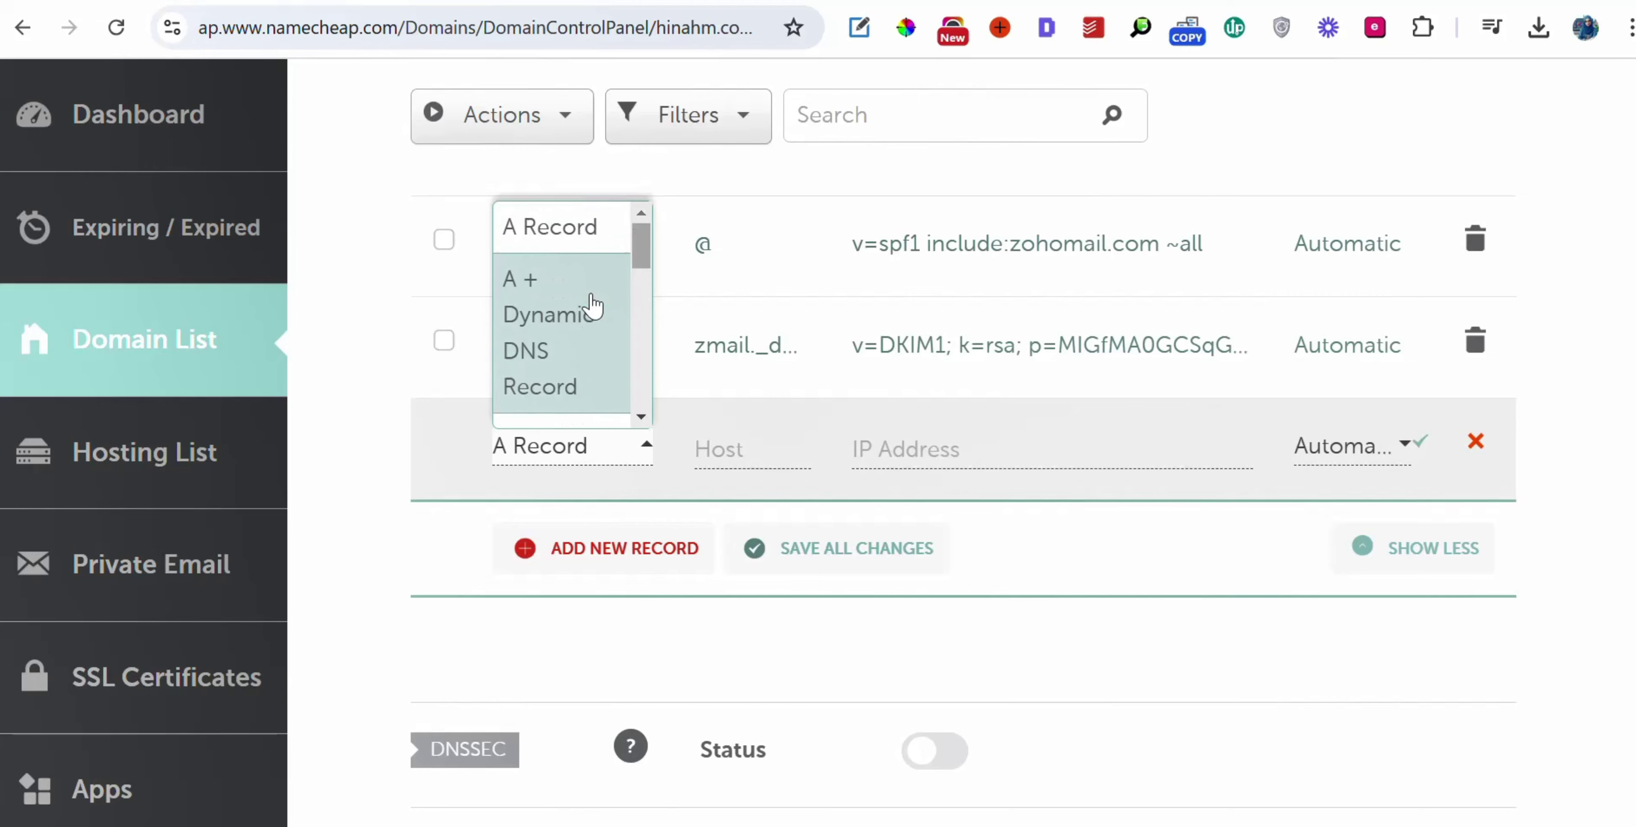
pyautogui.click(759, 452)
pyautogui.click(756, 444)
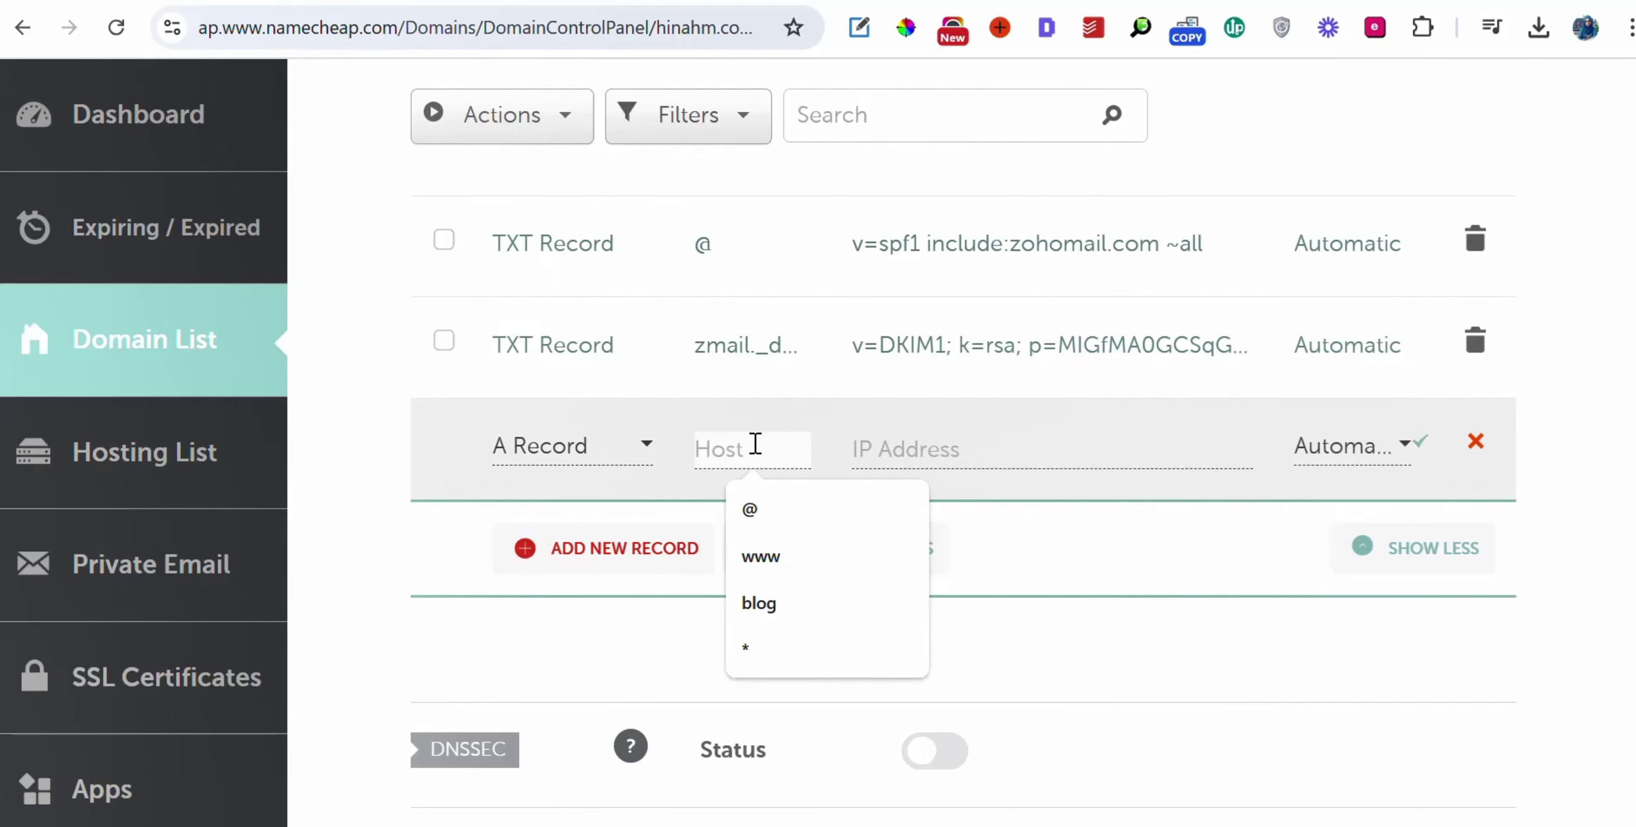
pyautogui.write('@')
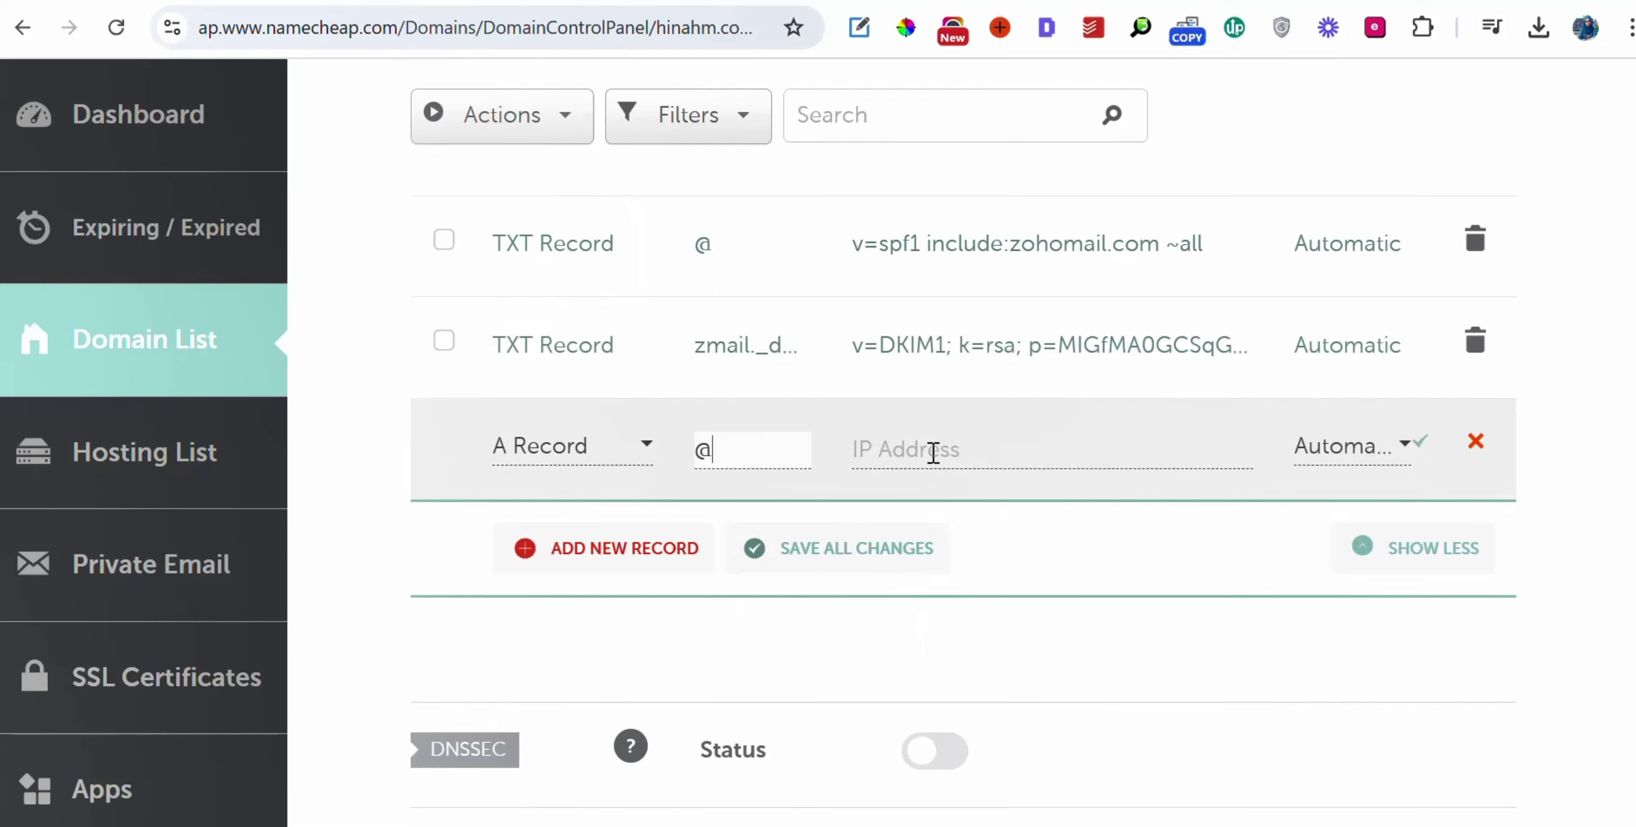
pyautogui.click(933, 452)
pyautogui.hotkey('ctrl', 'v')
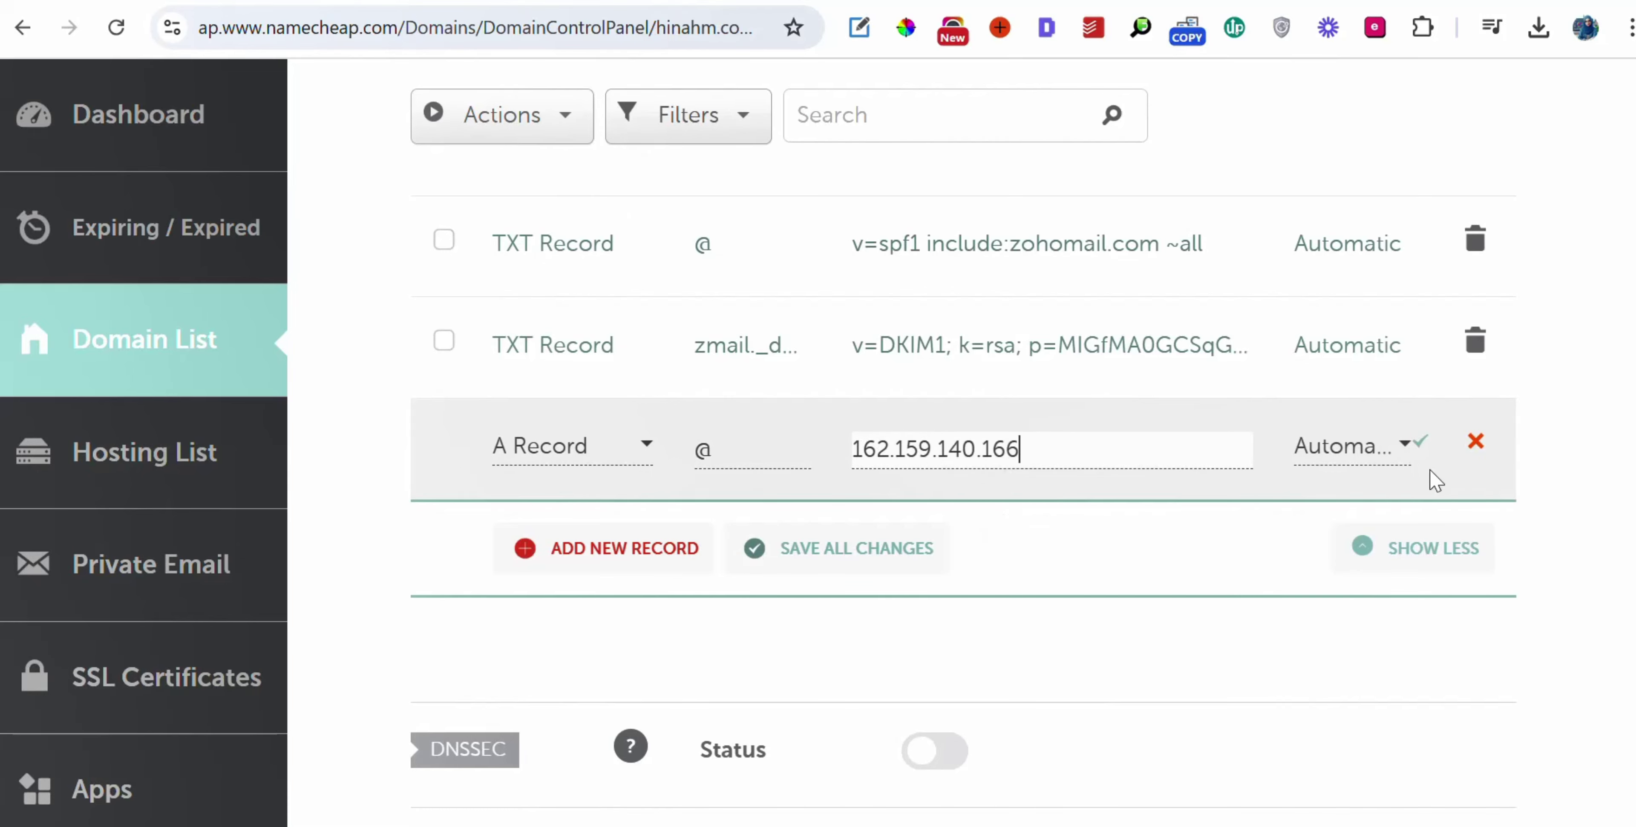
pyautogui.click(1421, 452)
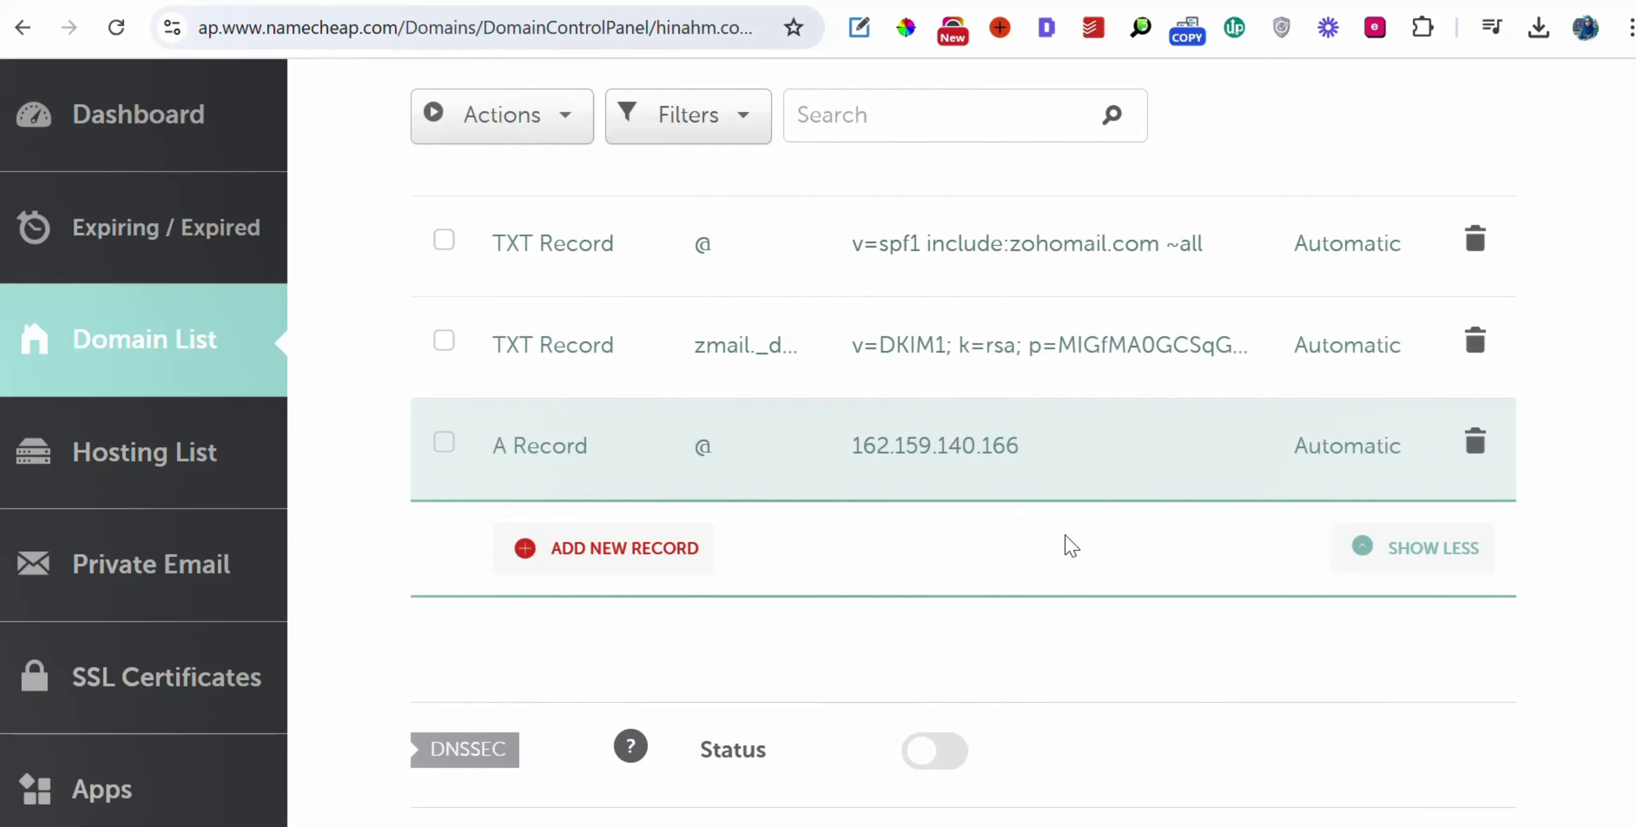
# - Add another host record row, then switch to HighLevel and copy the CNAME record's required value
pyautogui.click(607, 547)
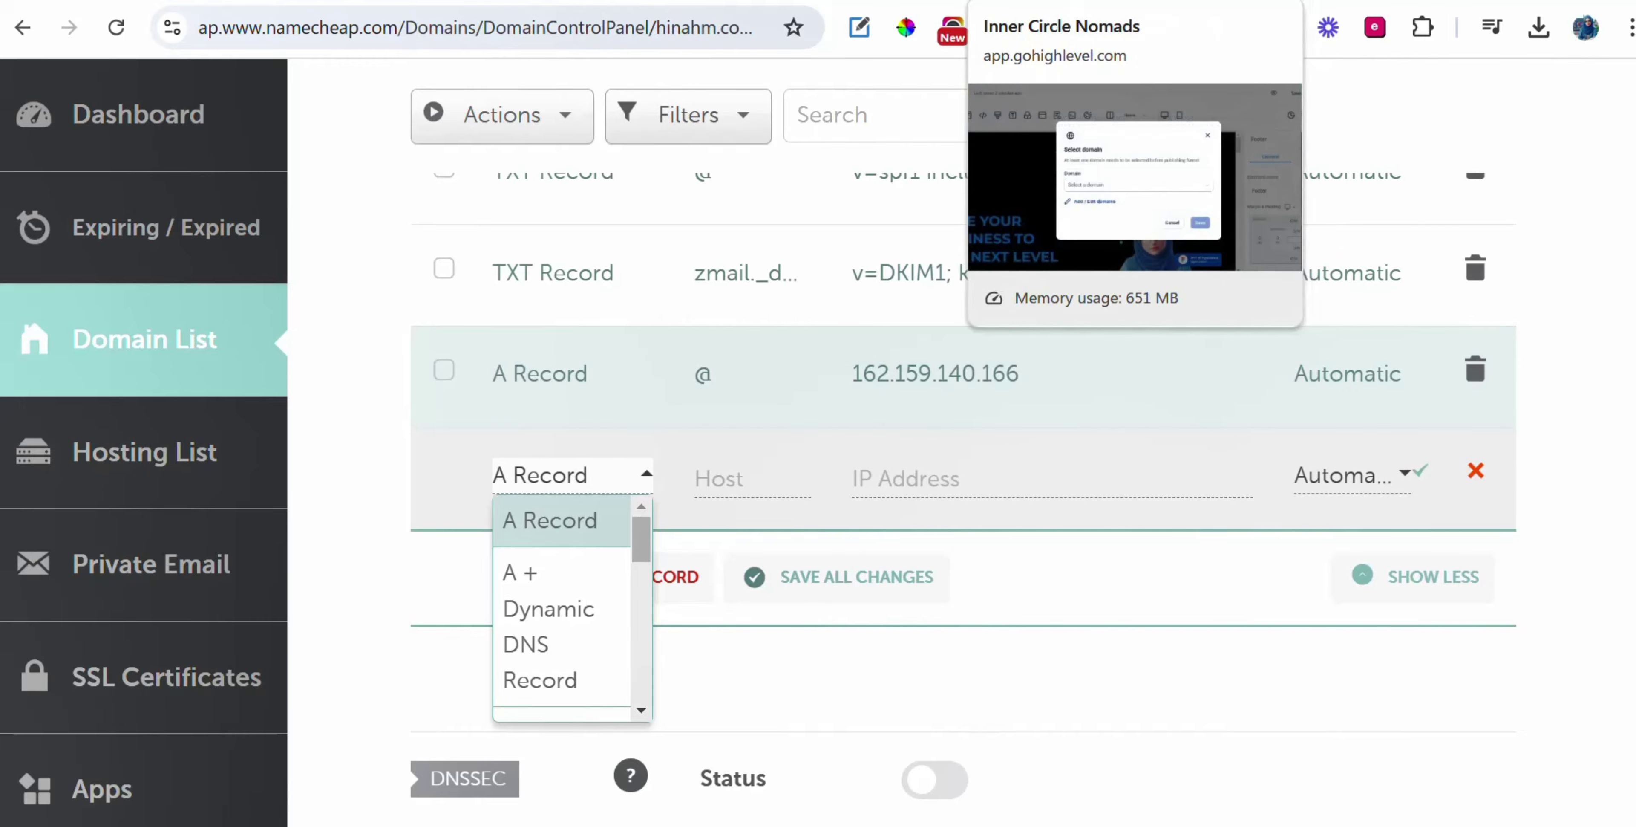
pyautogui.click(1042, 0)
pyautogui.click(1042, 0)
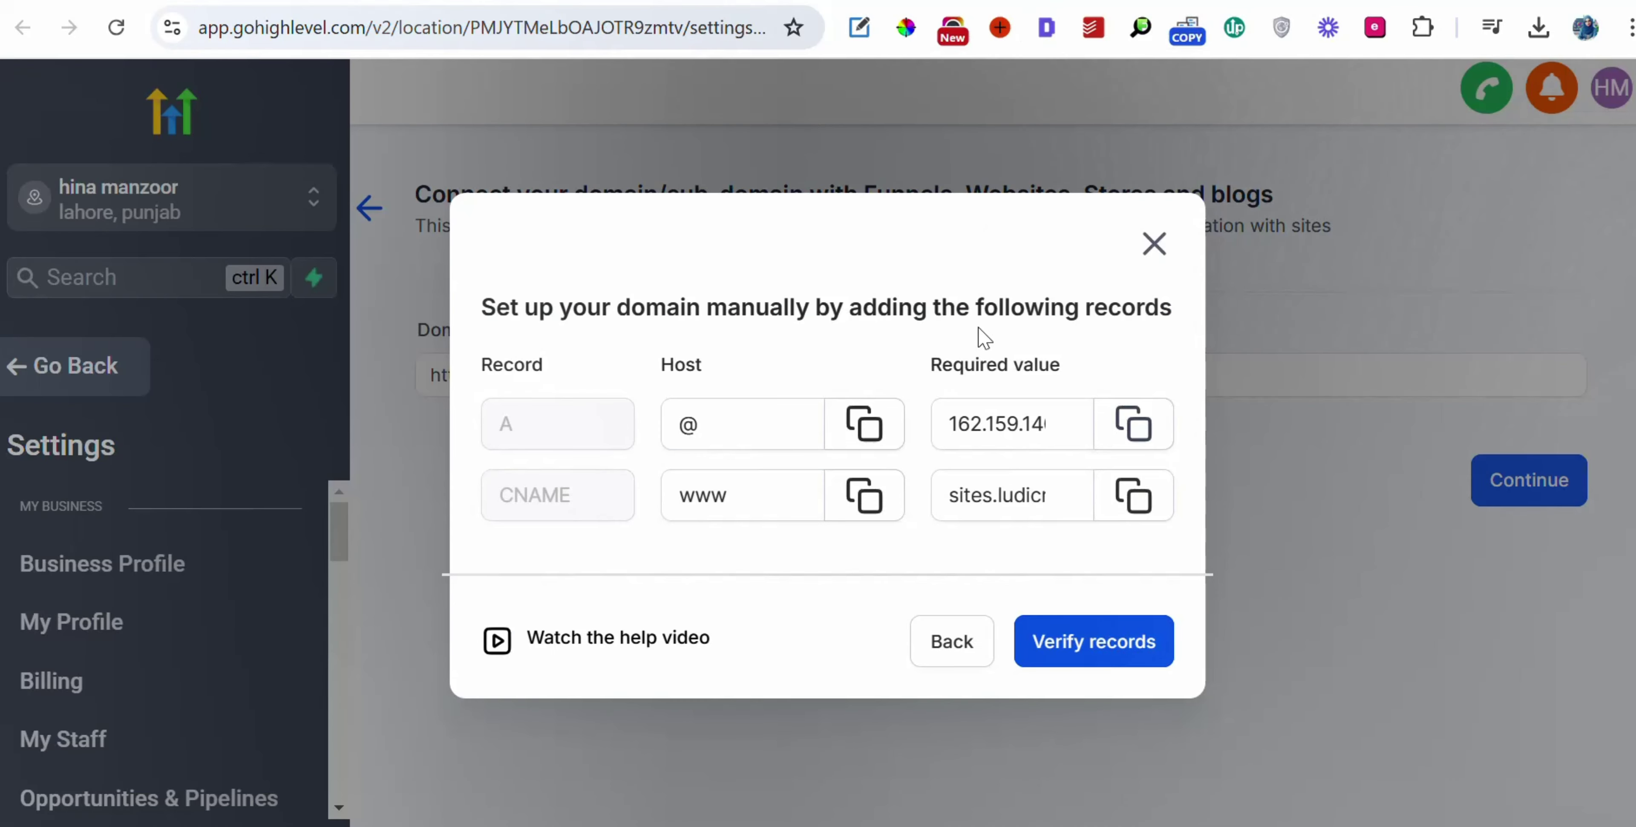
pyautogui.click(1125, 497)
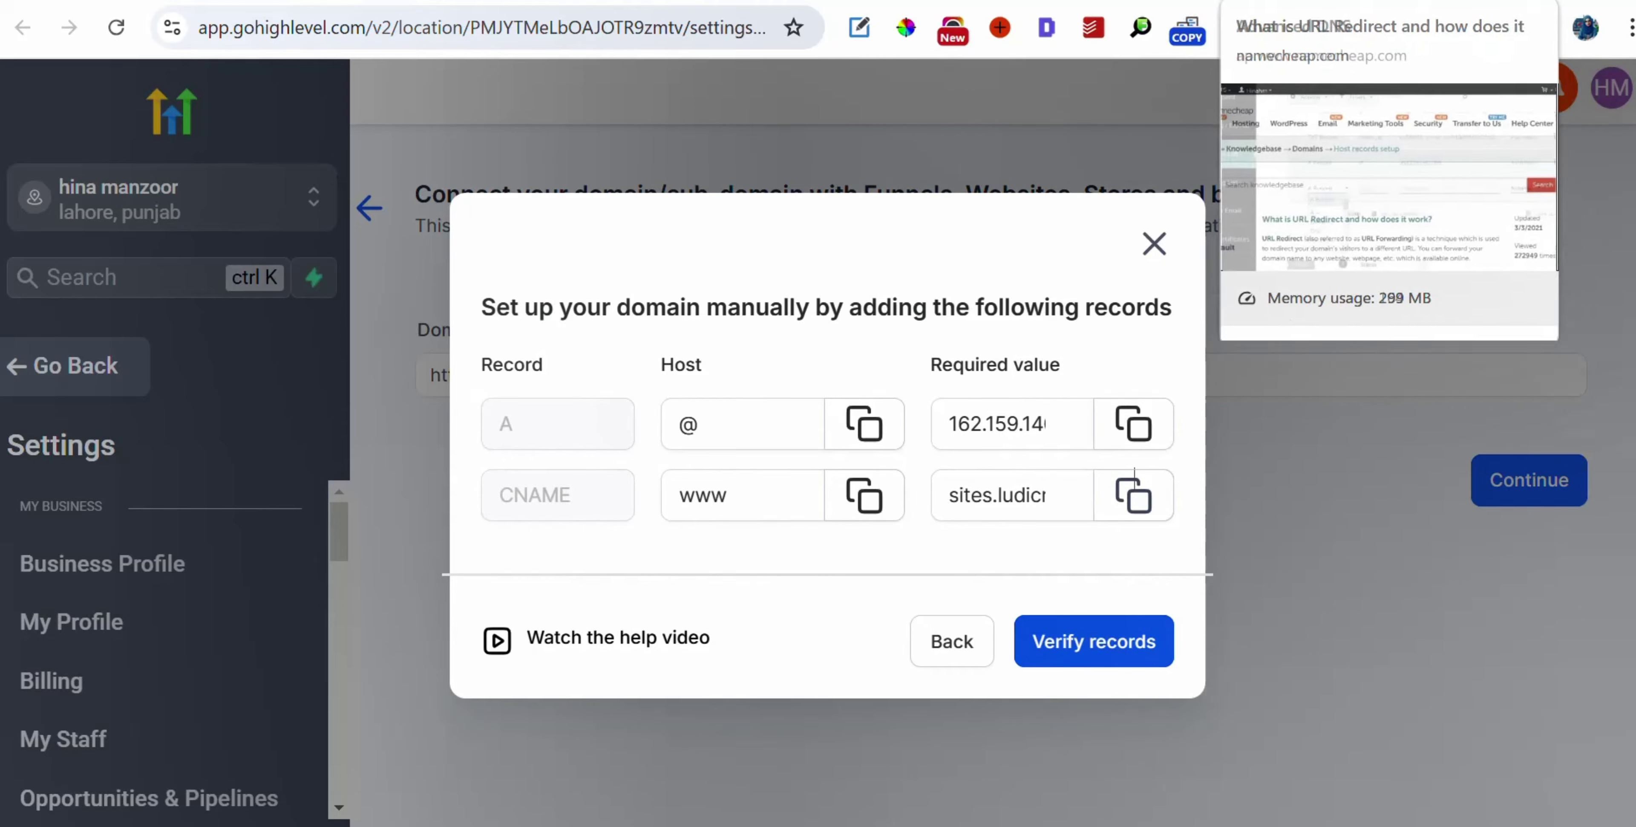
# - Back in Namecheap, set the new host record's type to CNAME Record and its target to sites.ludicrous.cloud
pyautogui.click(1232, 1)
pyautogui.scroll(-5, 529, 613)
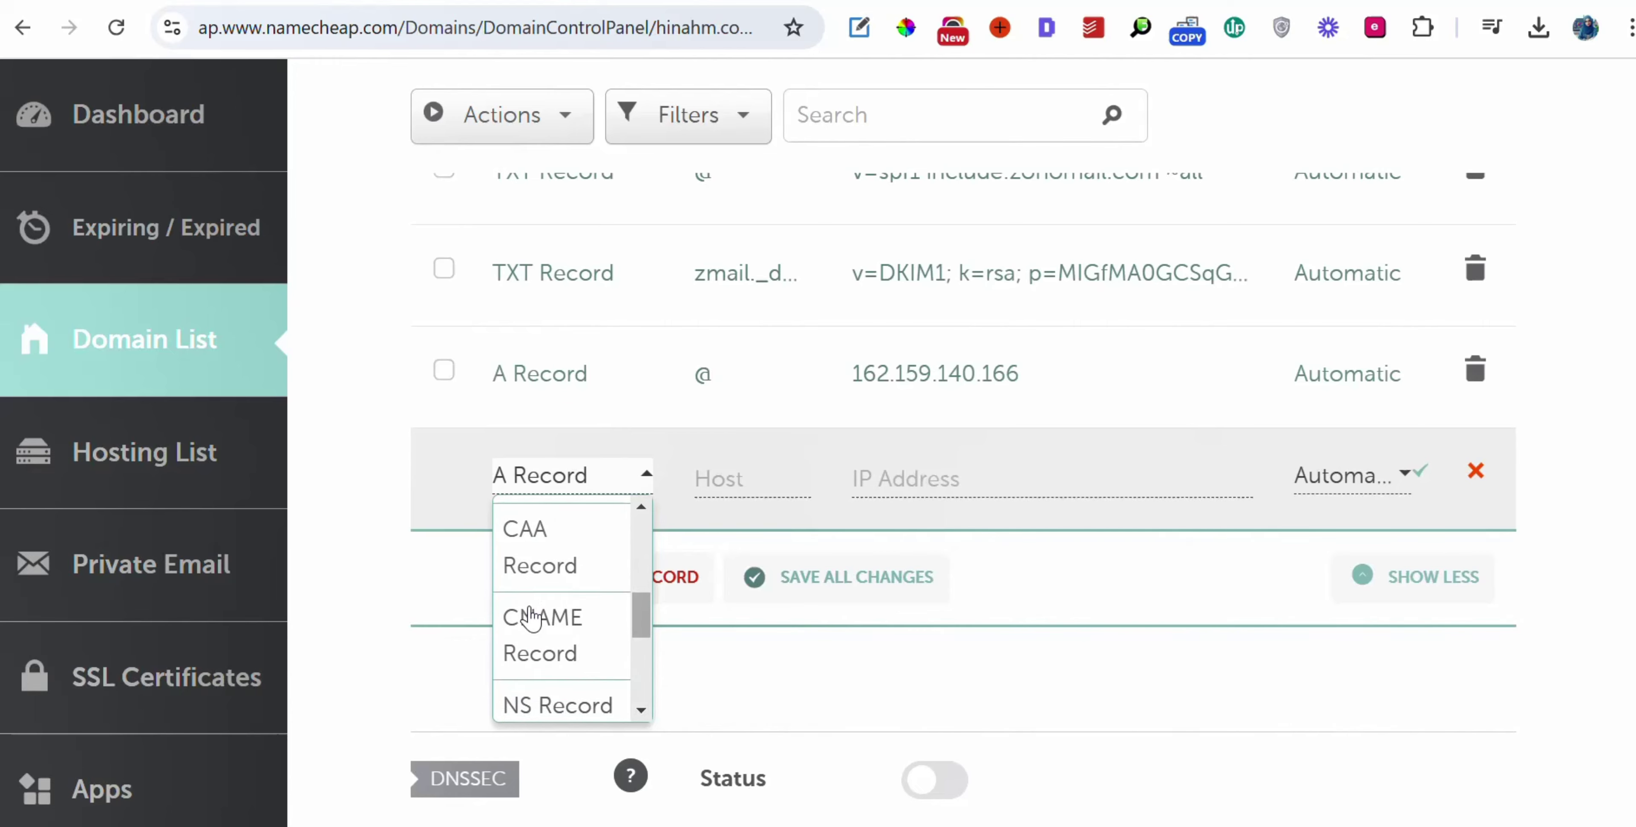
pyautogui.click(544, 646)
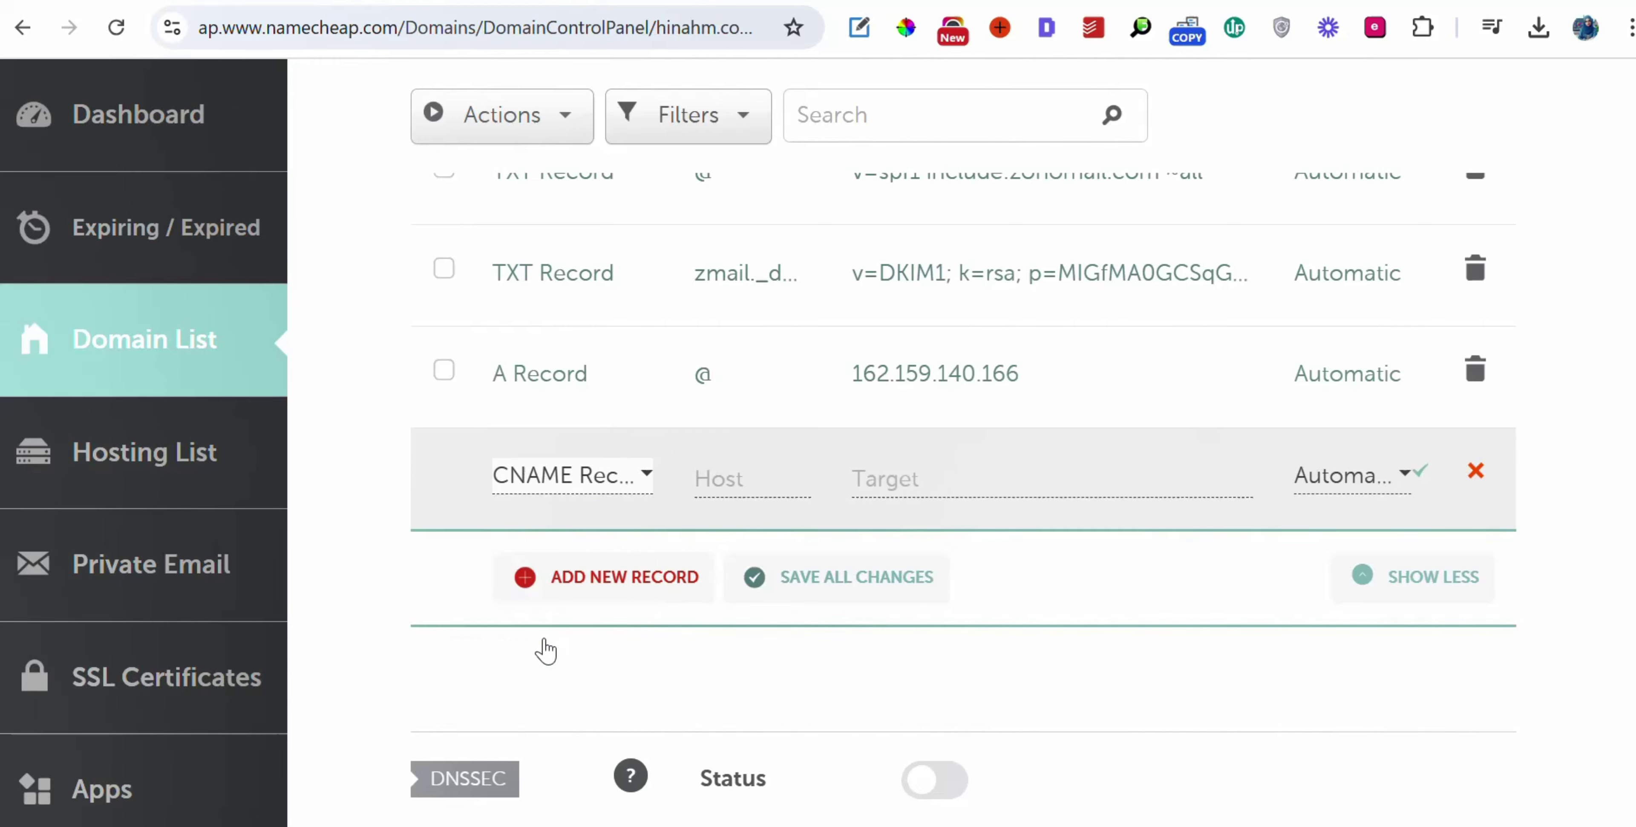
pyautogui.click(892, 477)
pyautogui.hotkey('ctrl', 'v')
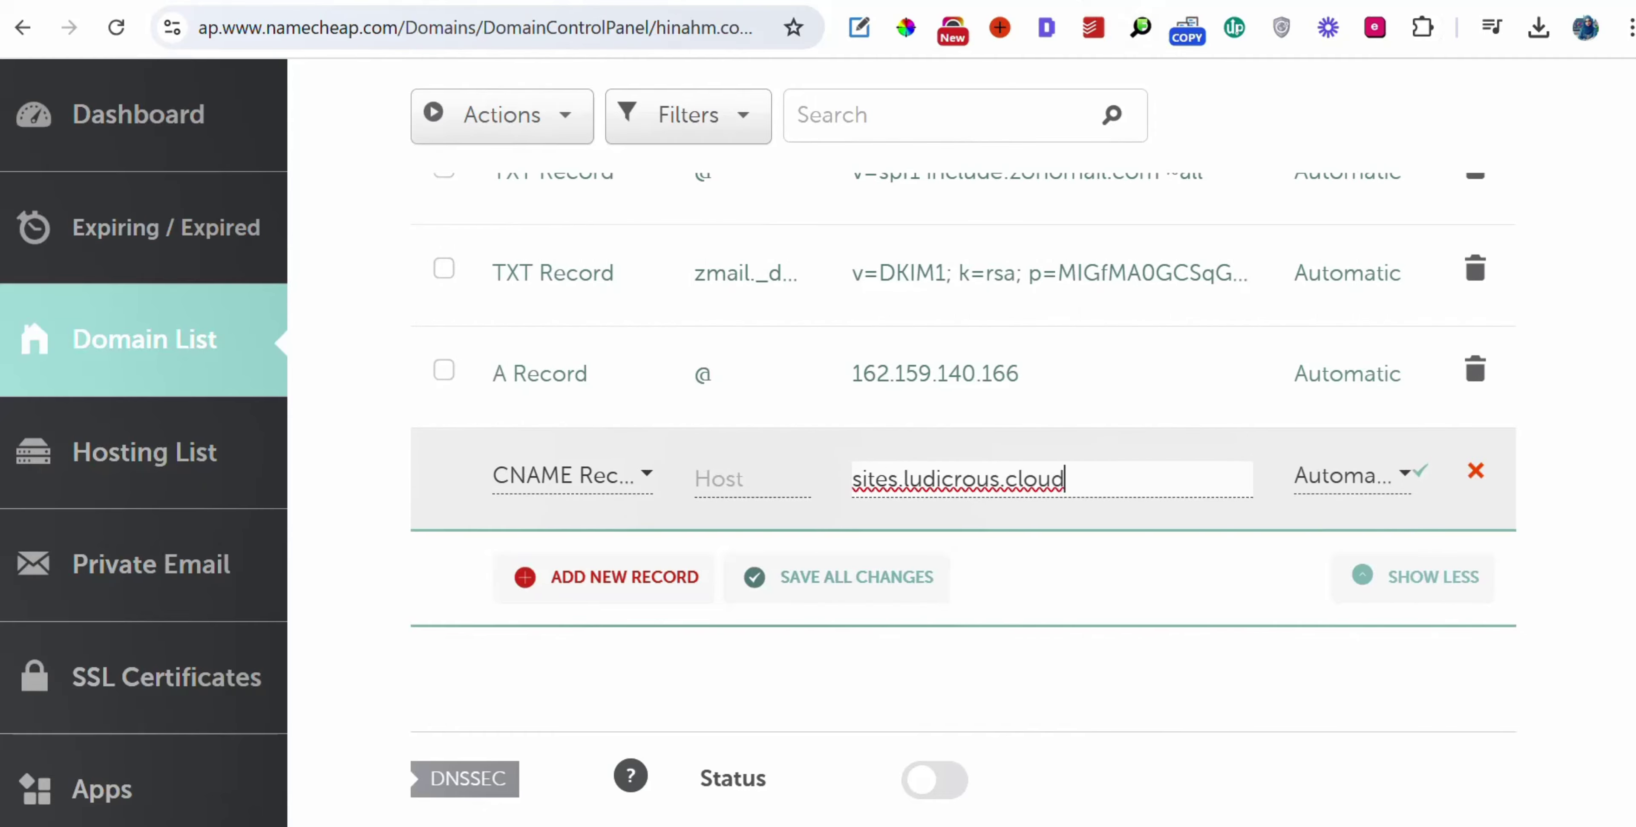
# - Copy the CNAME host from HighLevel, enter it as host www in the new Namecheap record, and save the record
pyautogui.click(1102, 5)
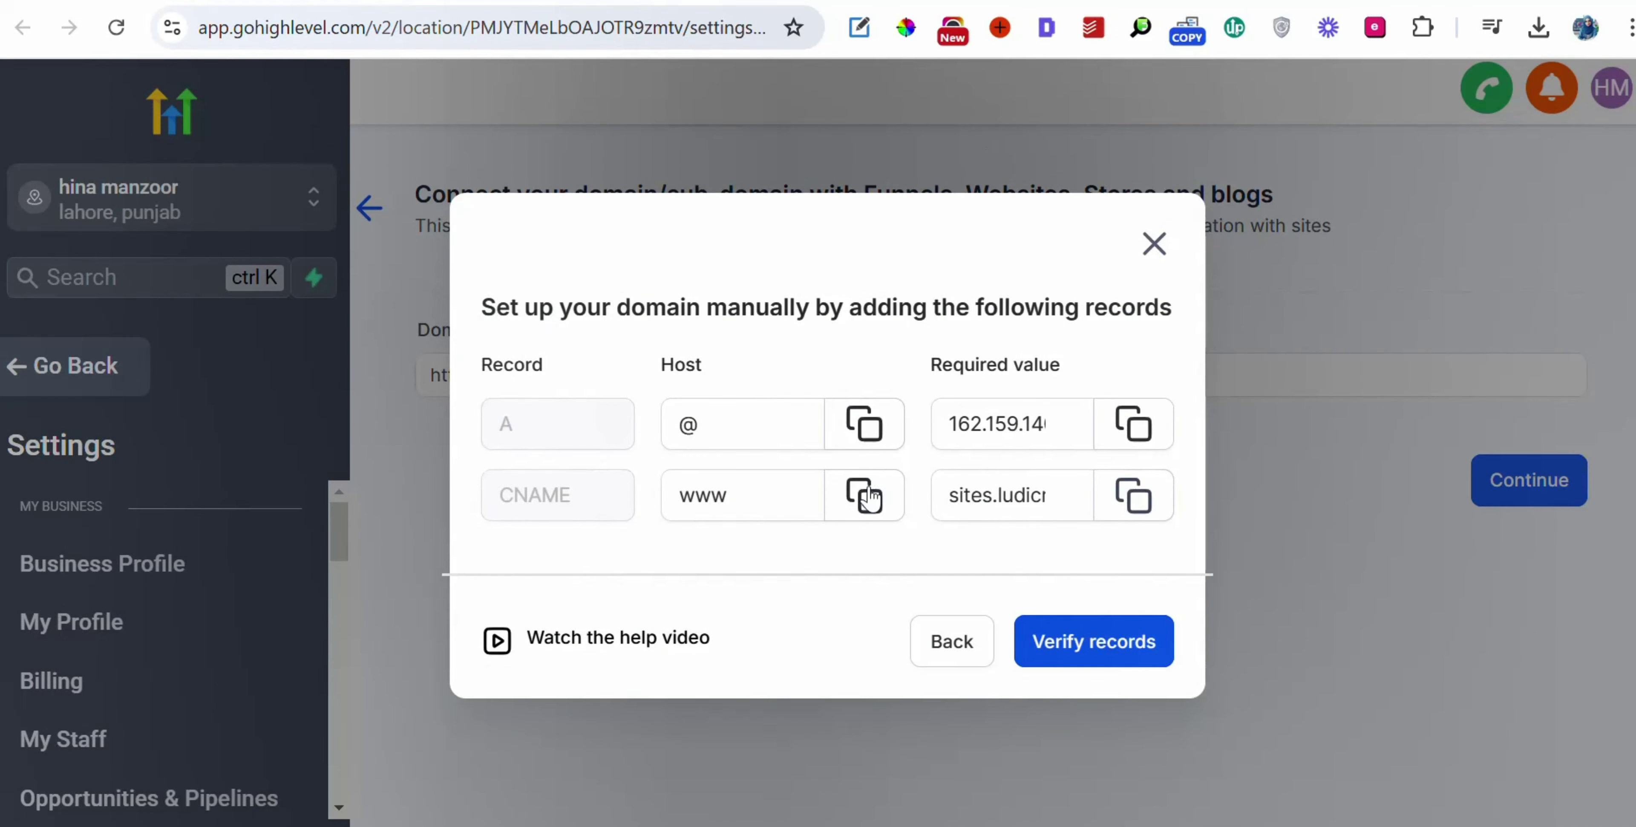
pyautogui.click(867, 495)
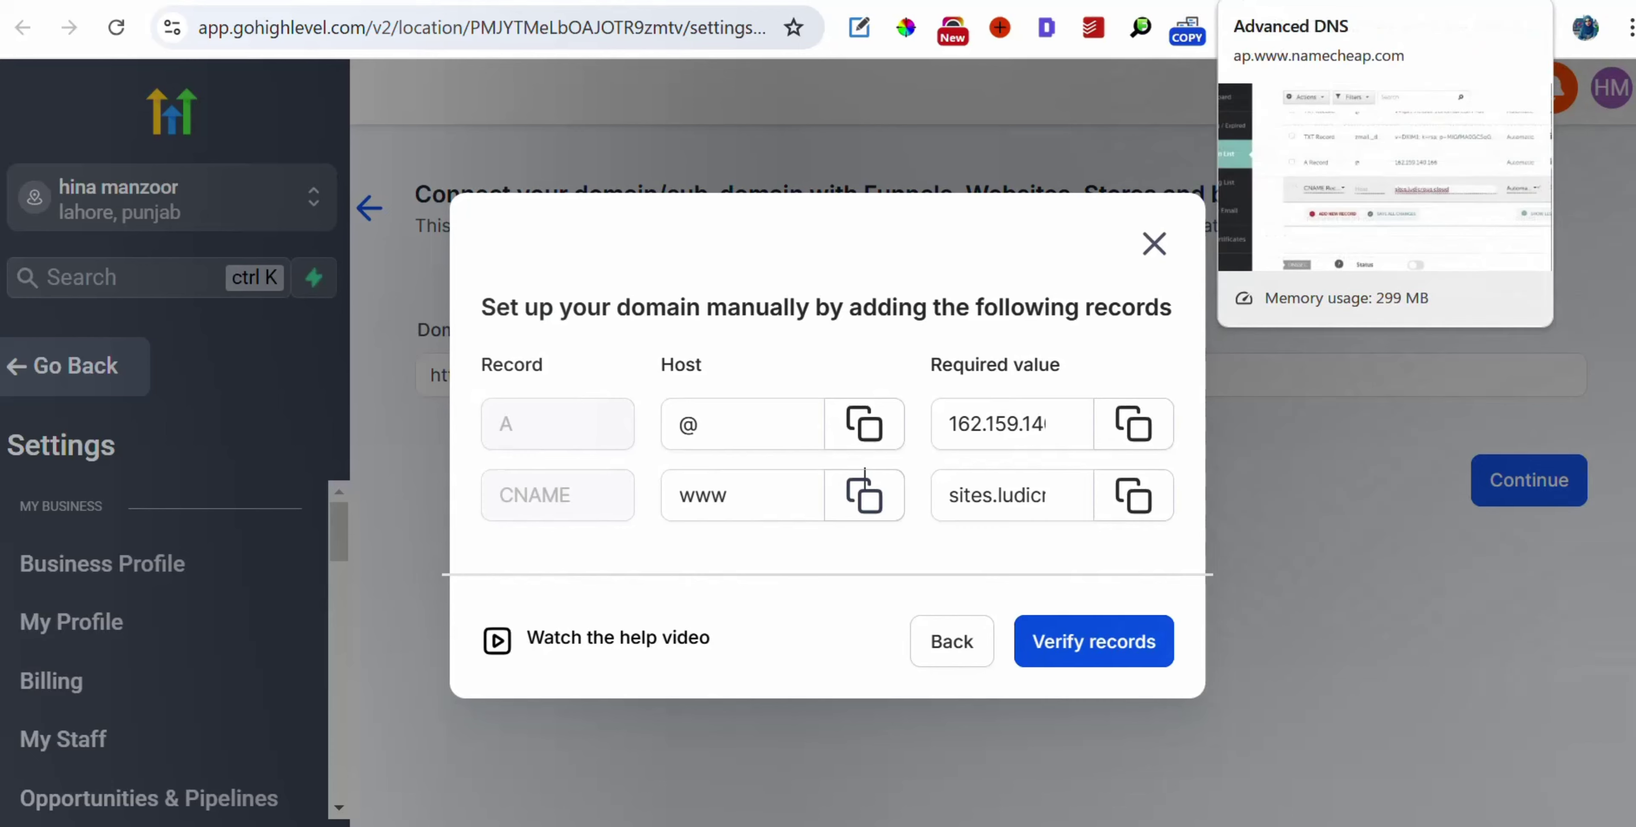
pyautogui.click(1245, 1)
pyautogui.click(753, 484)
pyautogui.hotkey('ctrl', 'v')
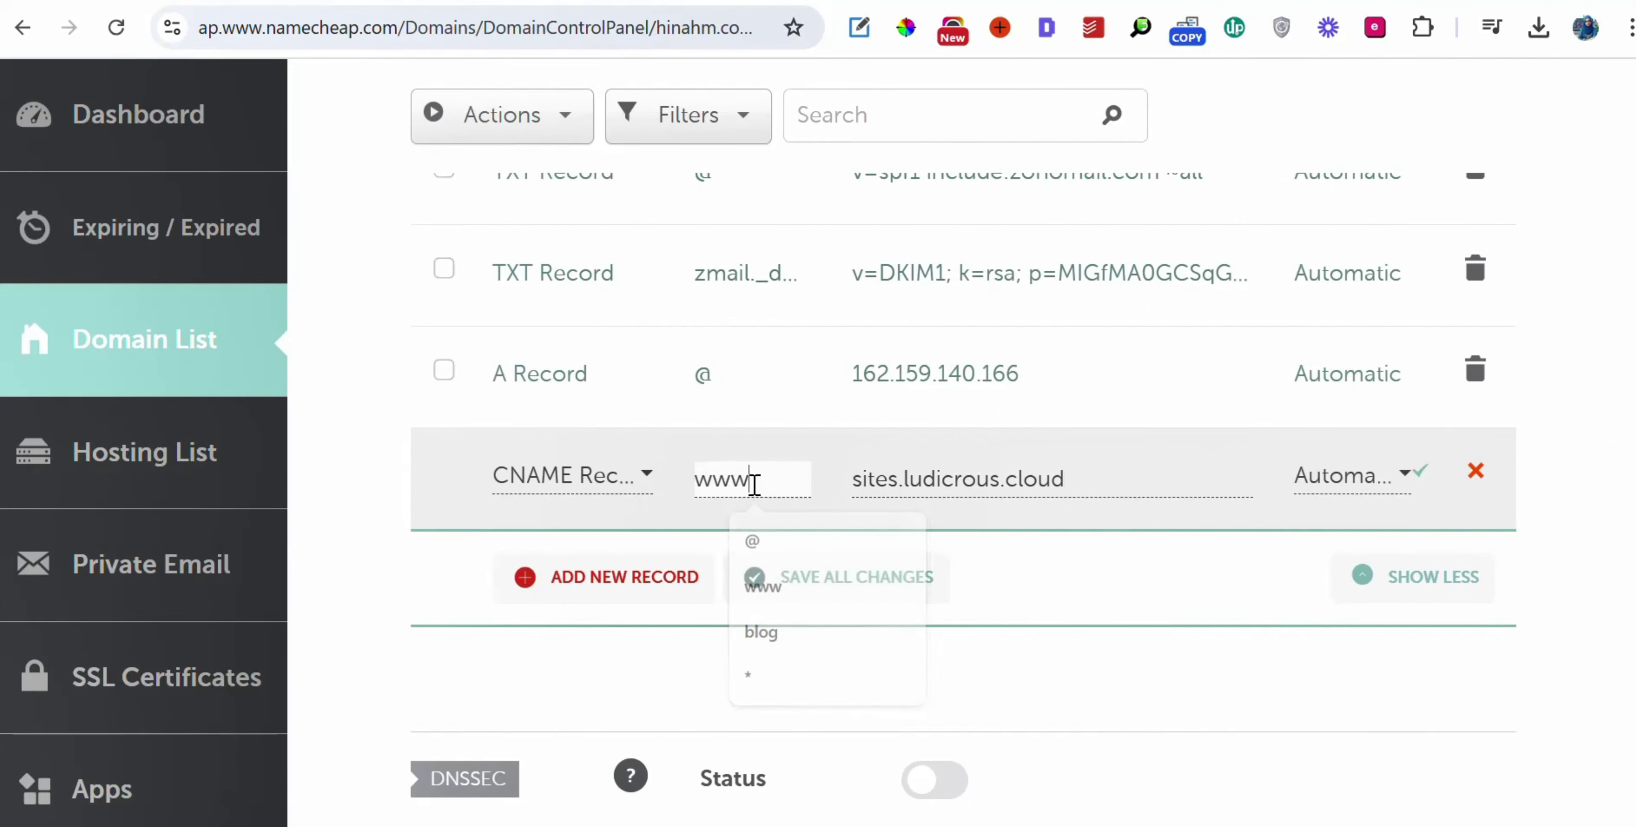
pyautogui.click(1422, 485)
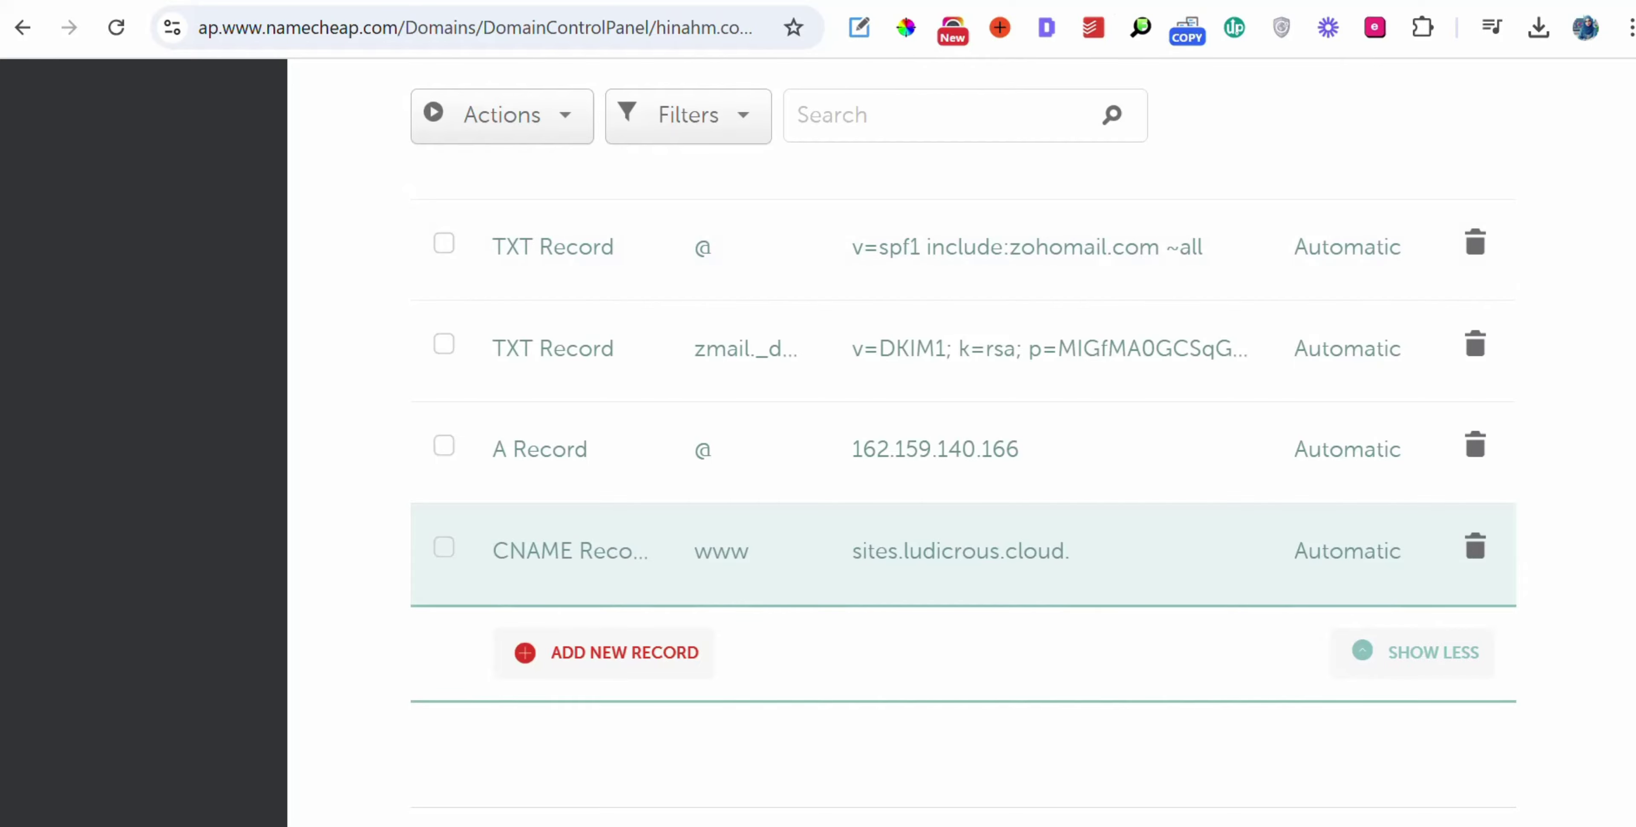
# - Switch to HighLevel and verify the domain's A and CNAME records
pyautogui.click(1080, 3)
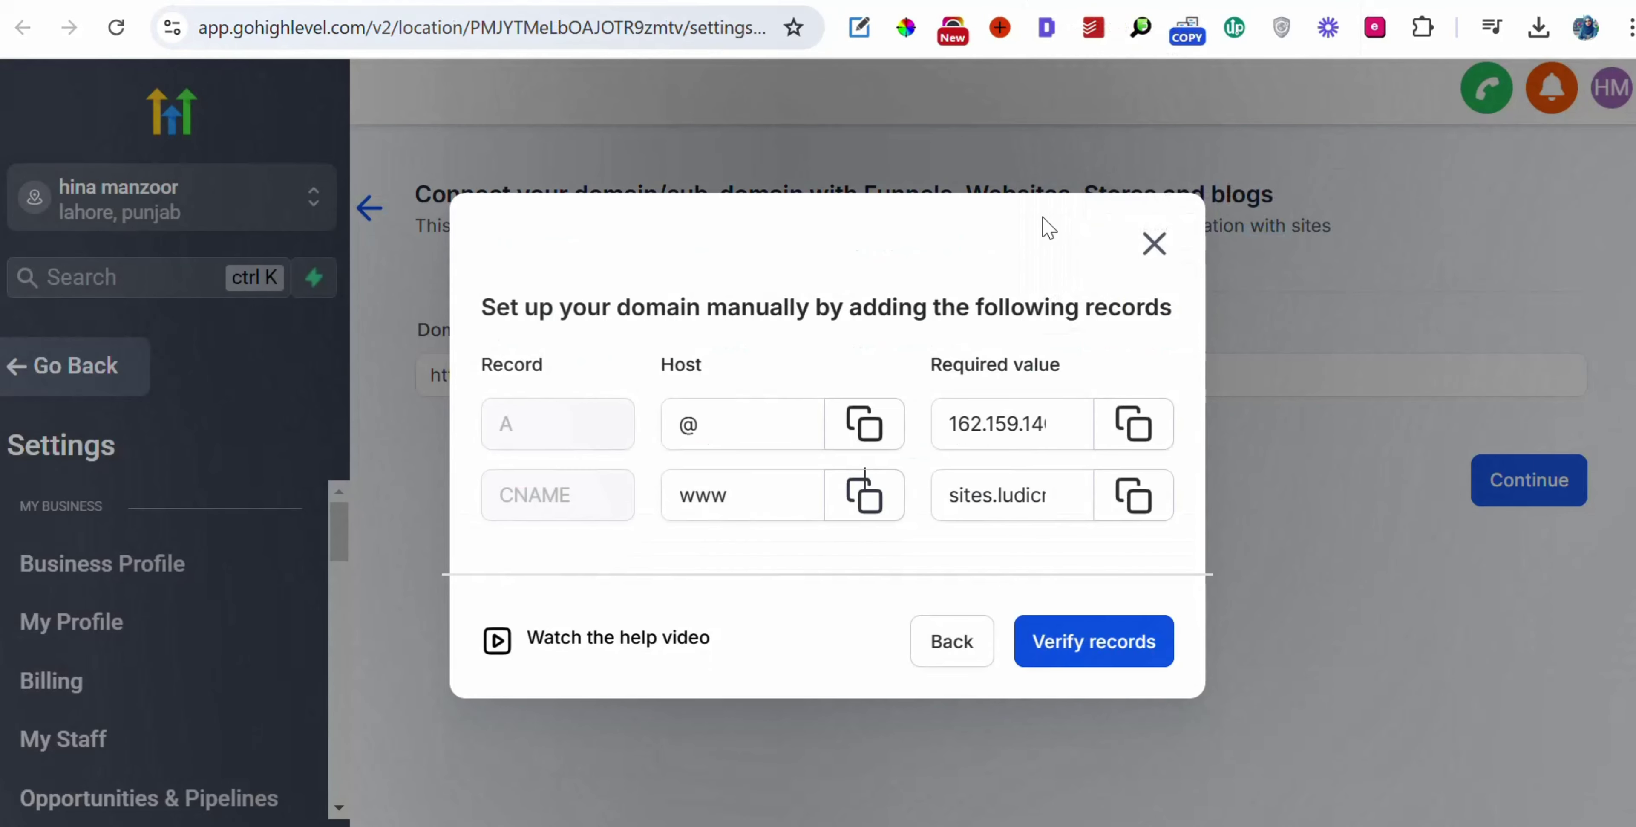
pyautogui.click(1075, 661)
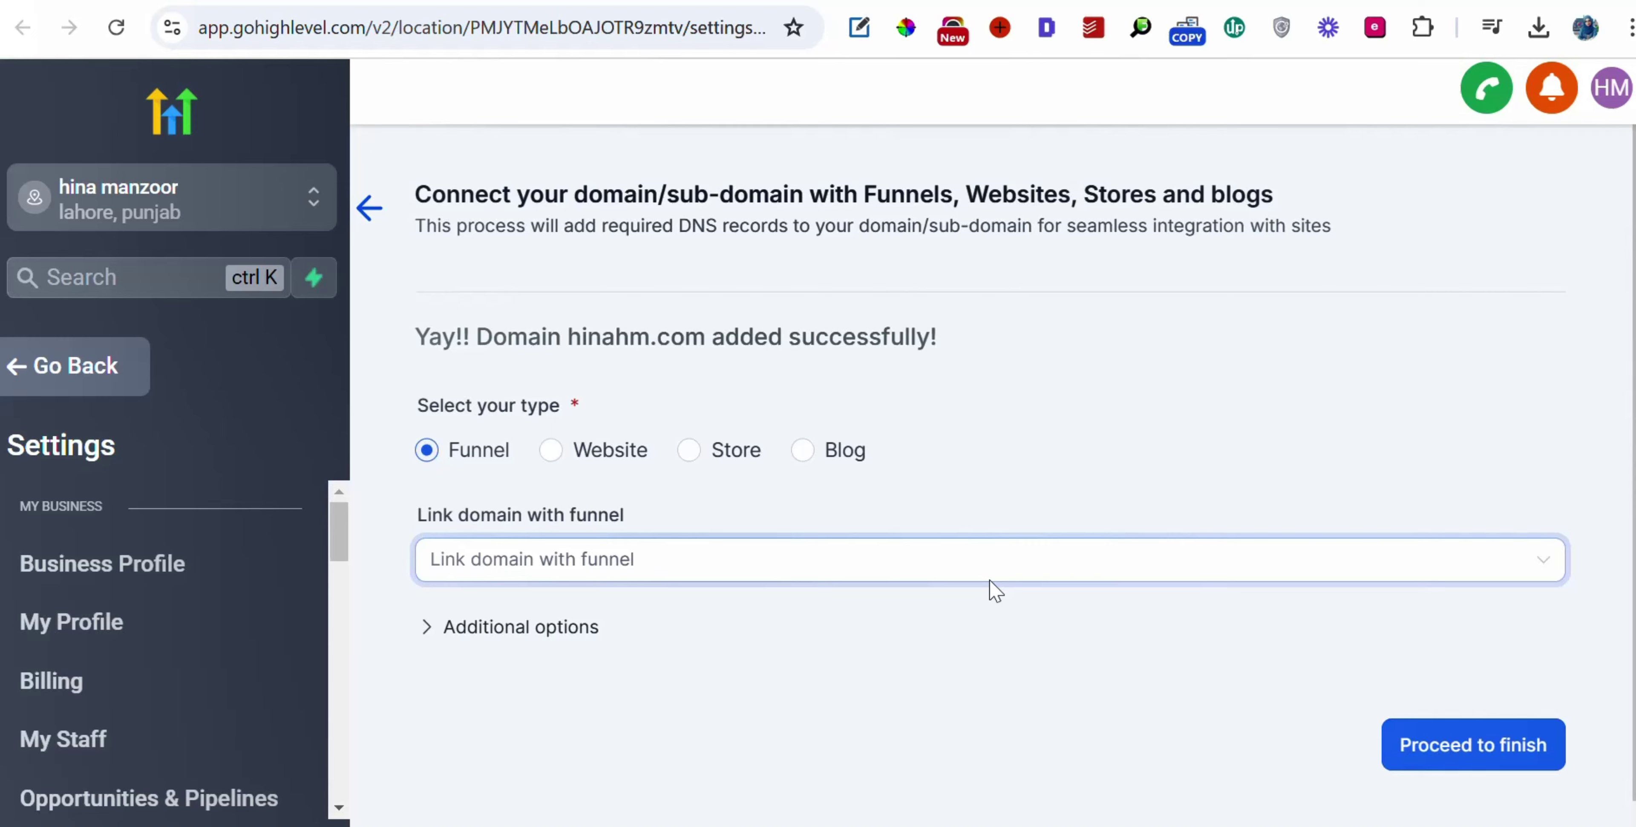
# - Choose SaaS Resources as the funnel linked with the domain
pyautogui.click(922, 573)
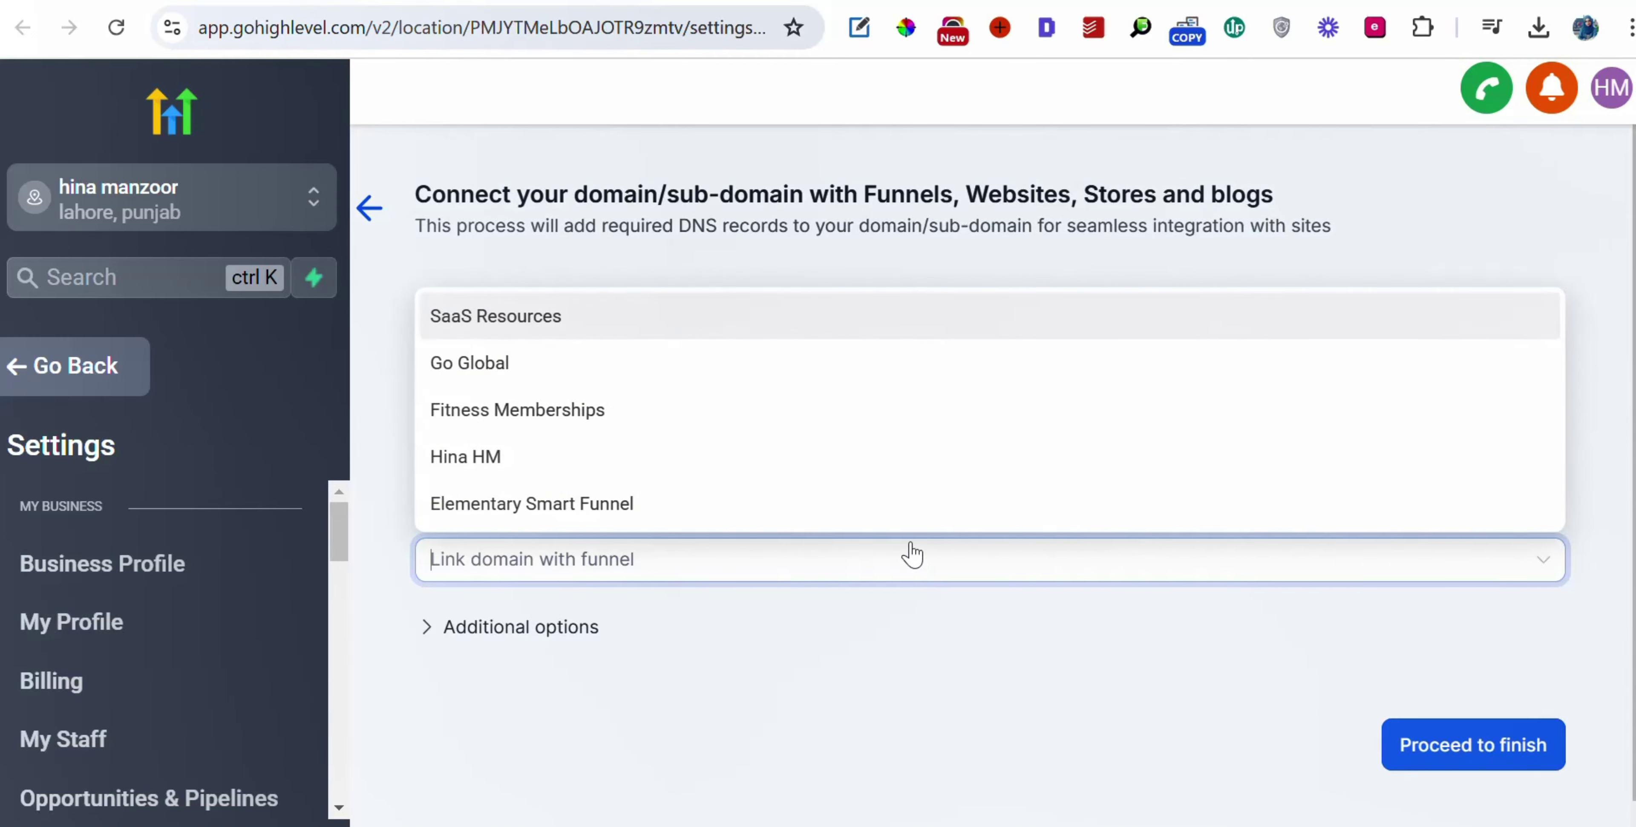
pyautogui.click(750, 318)
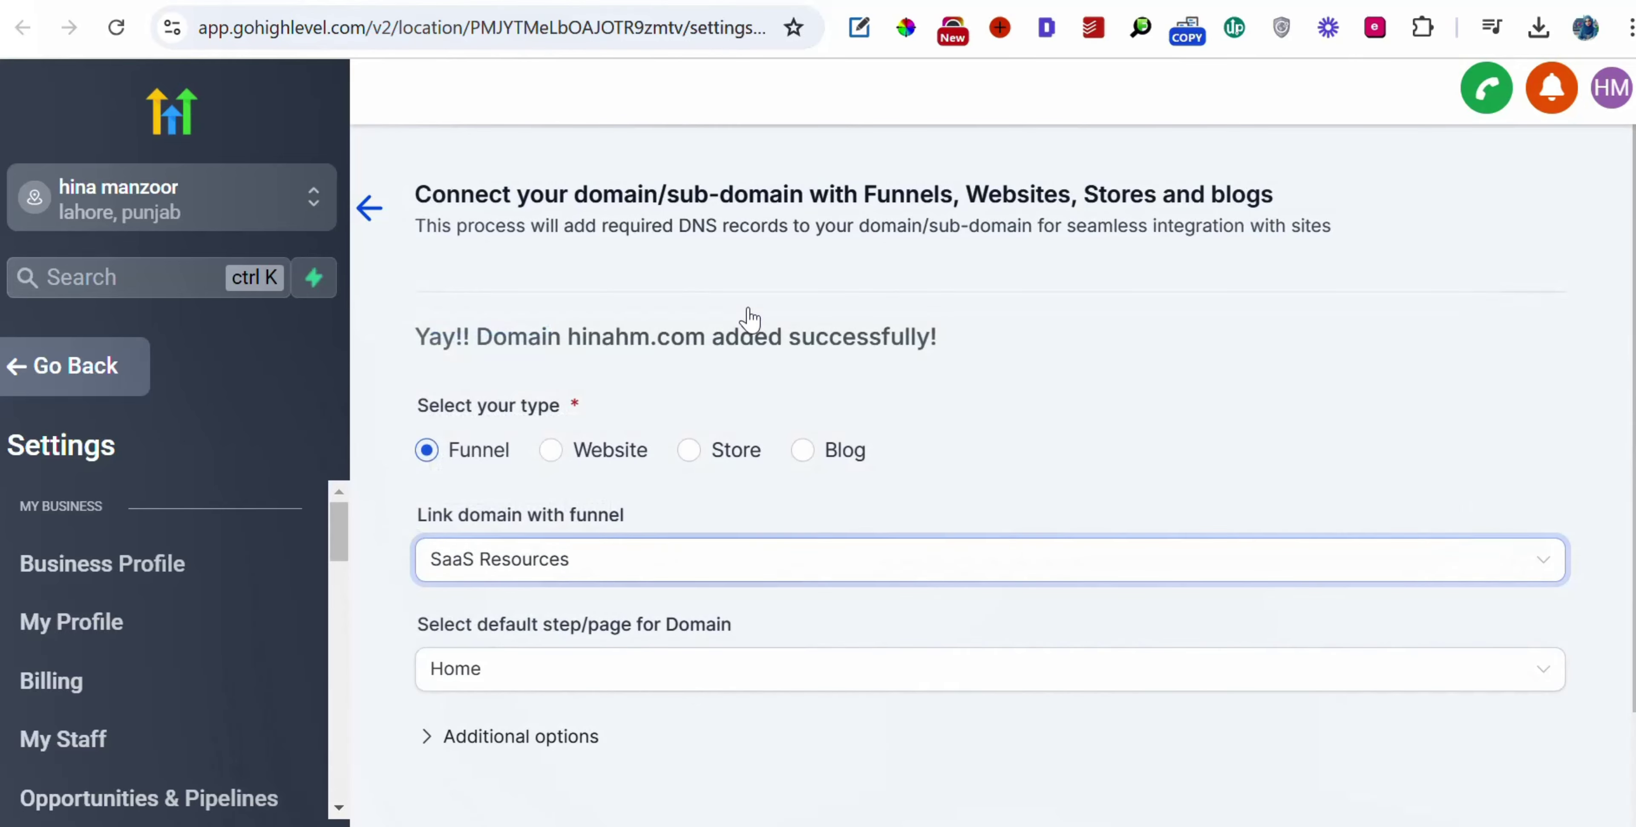
pyautogui.click(615, 565)
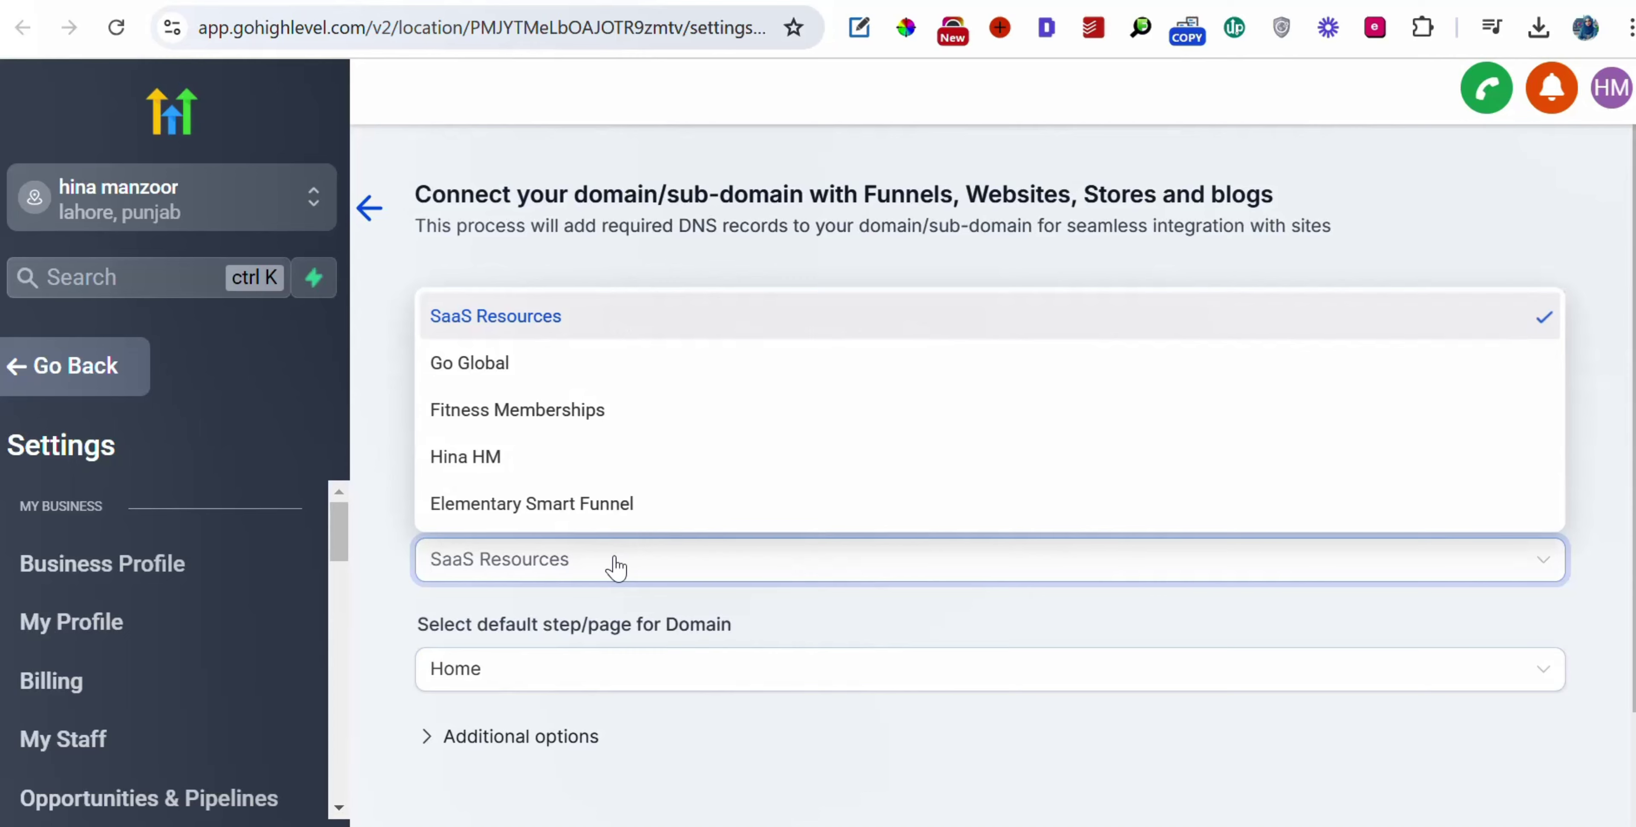
pyautogui.click(774, 612)
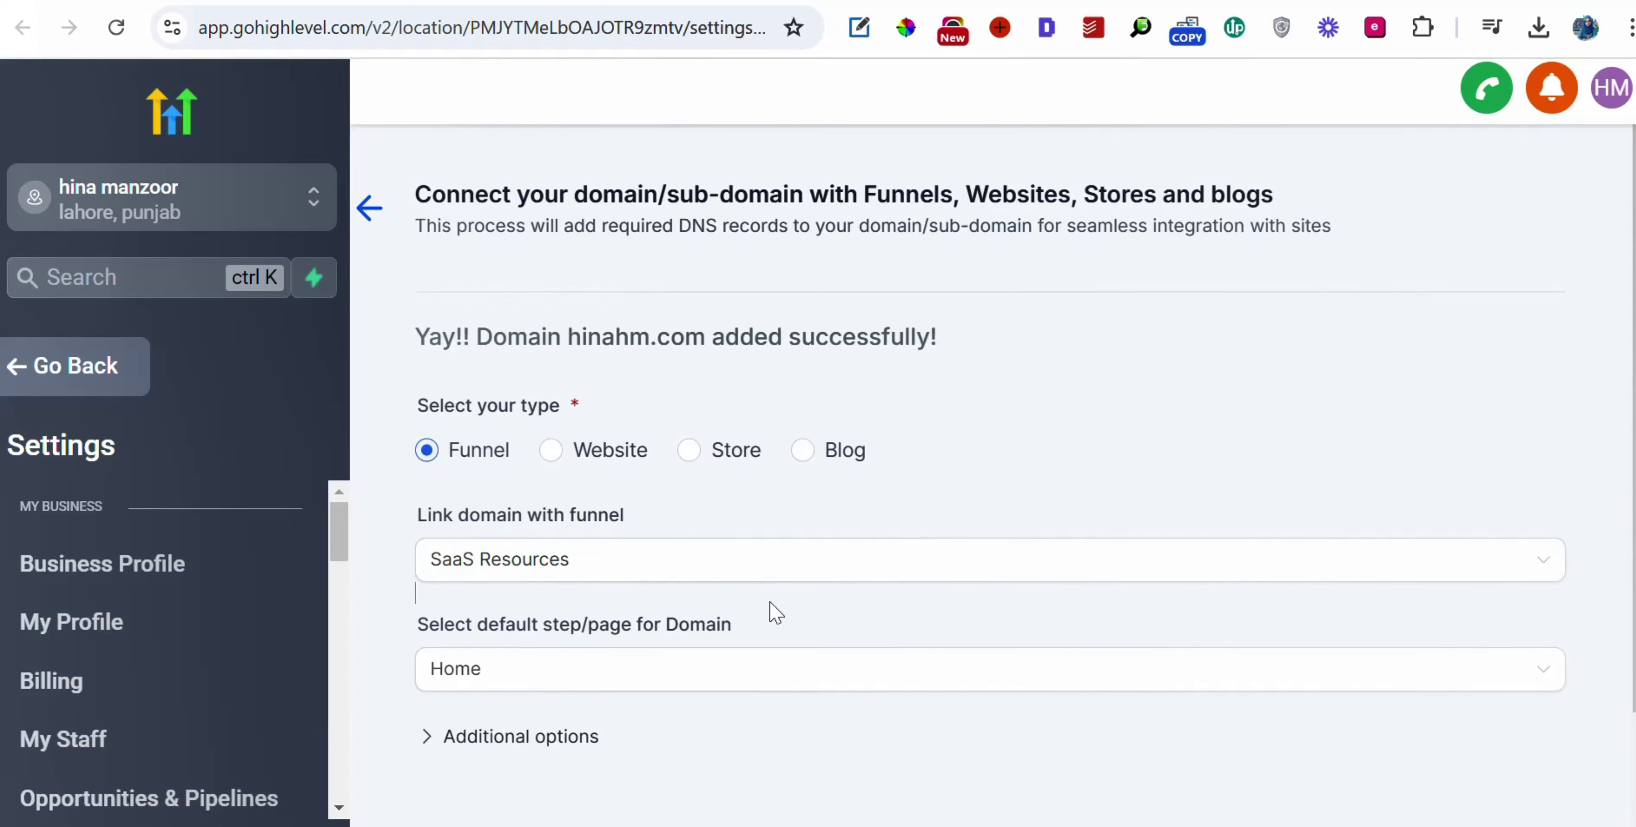
# - Link the domain with the Hina HM funnel and proceed to finish the domain setup
pyautogui.click(760, 570)
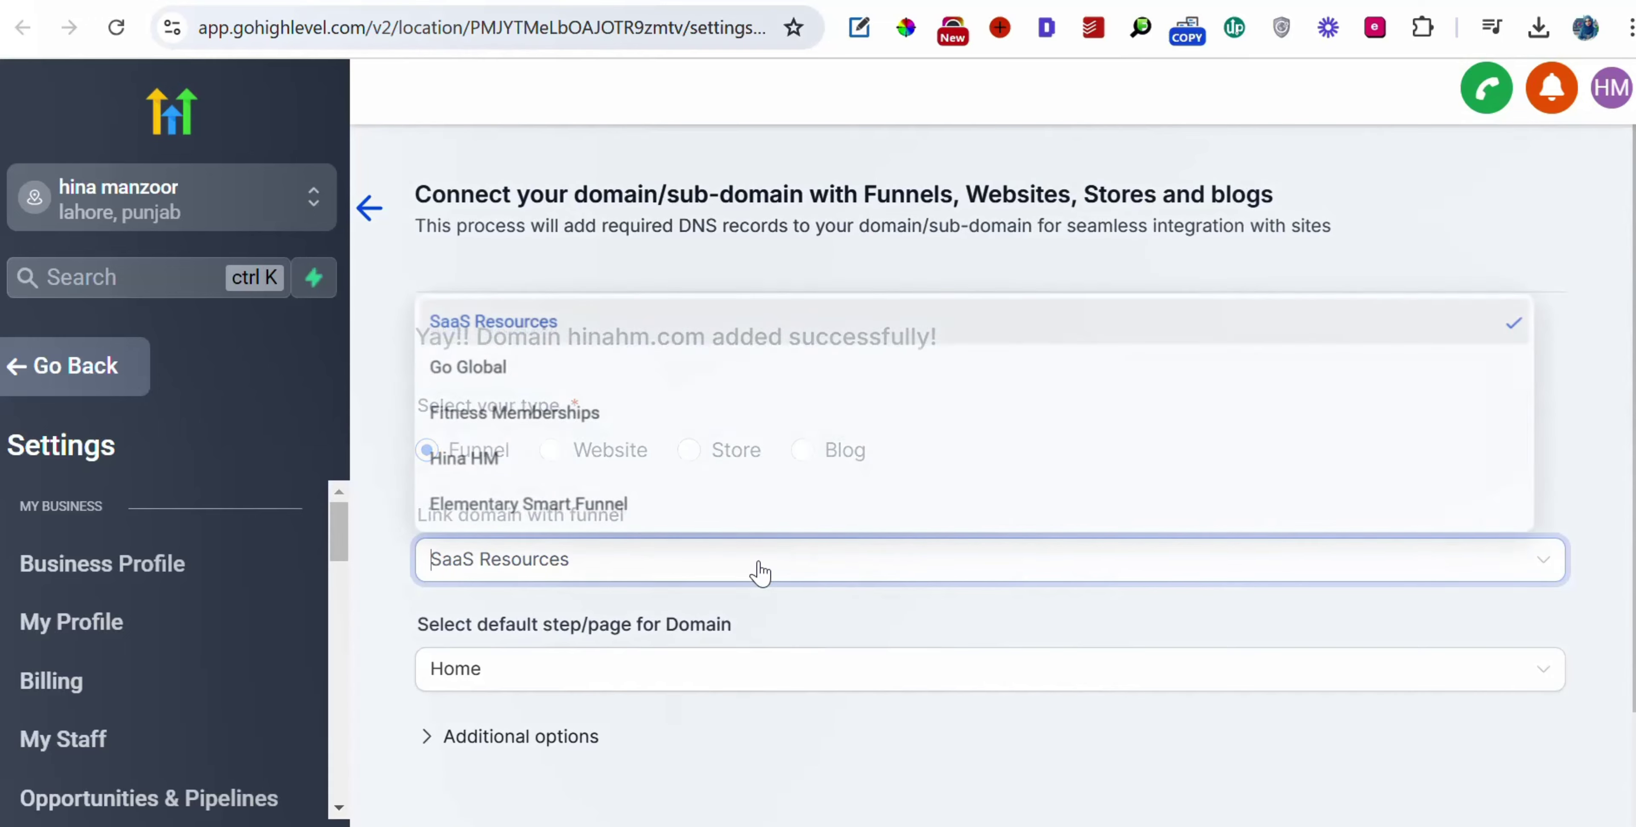
pyautogui.click(689, 469)
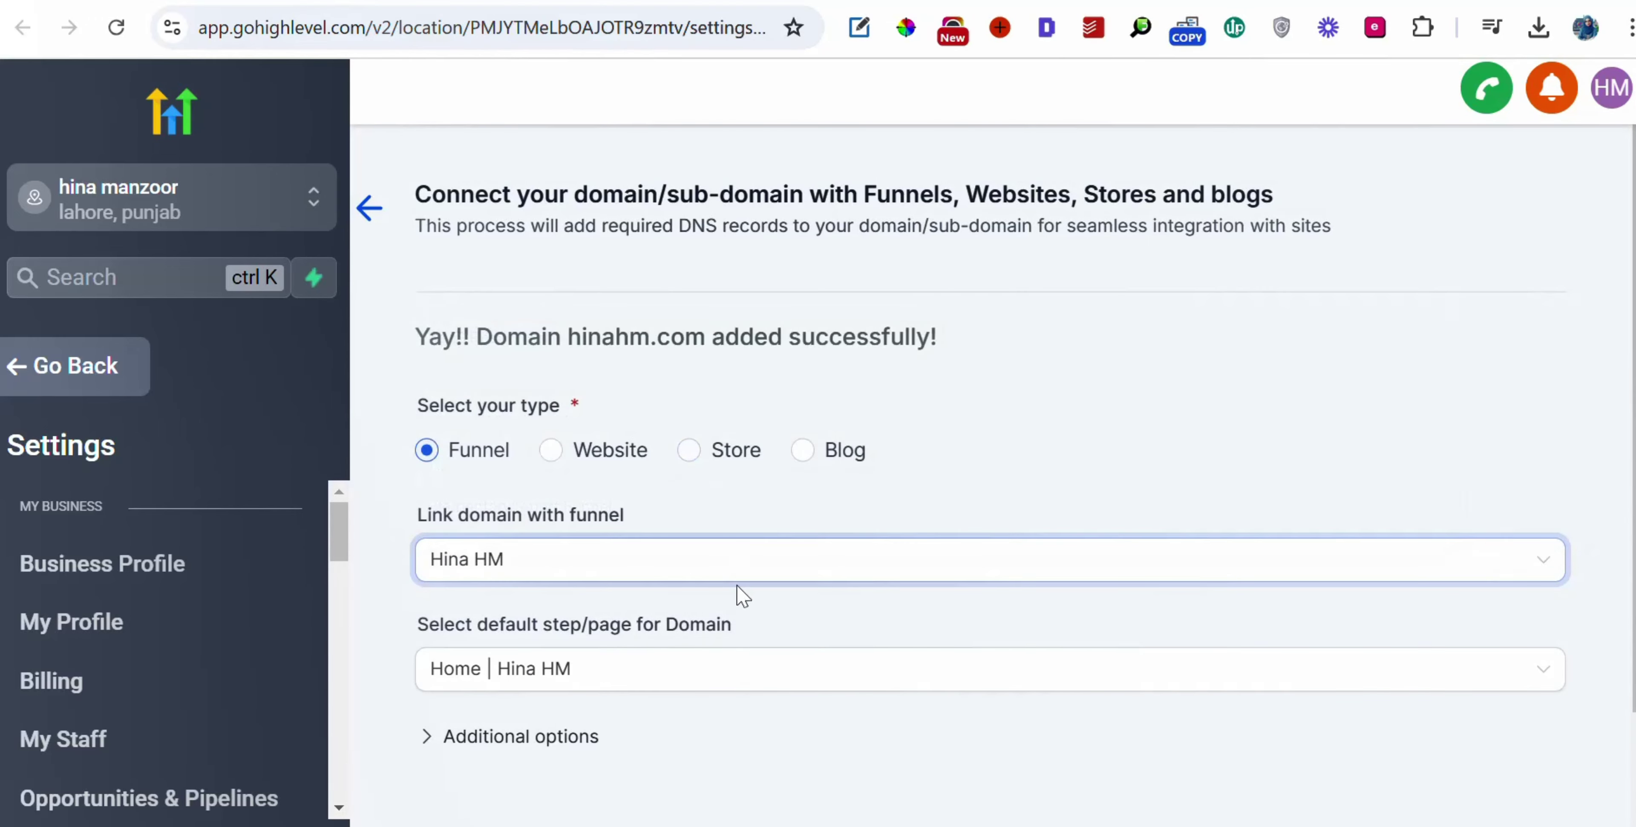
pyautogui.scroll(-2, 753, 611)
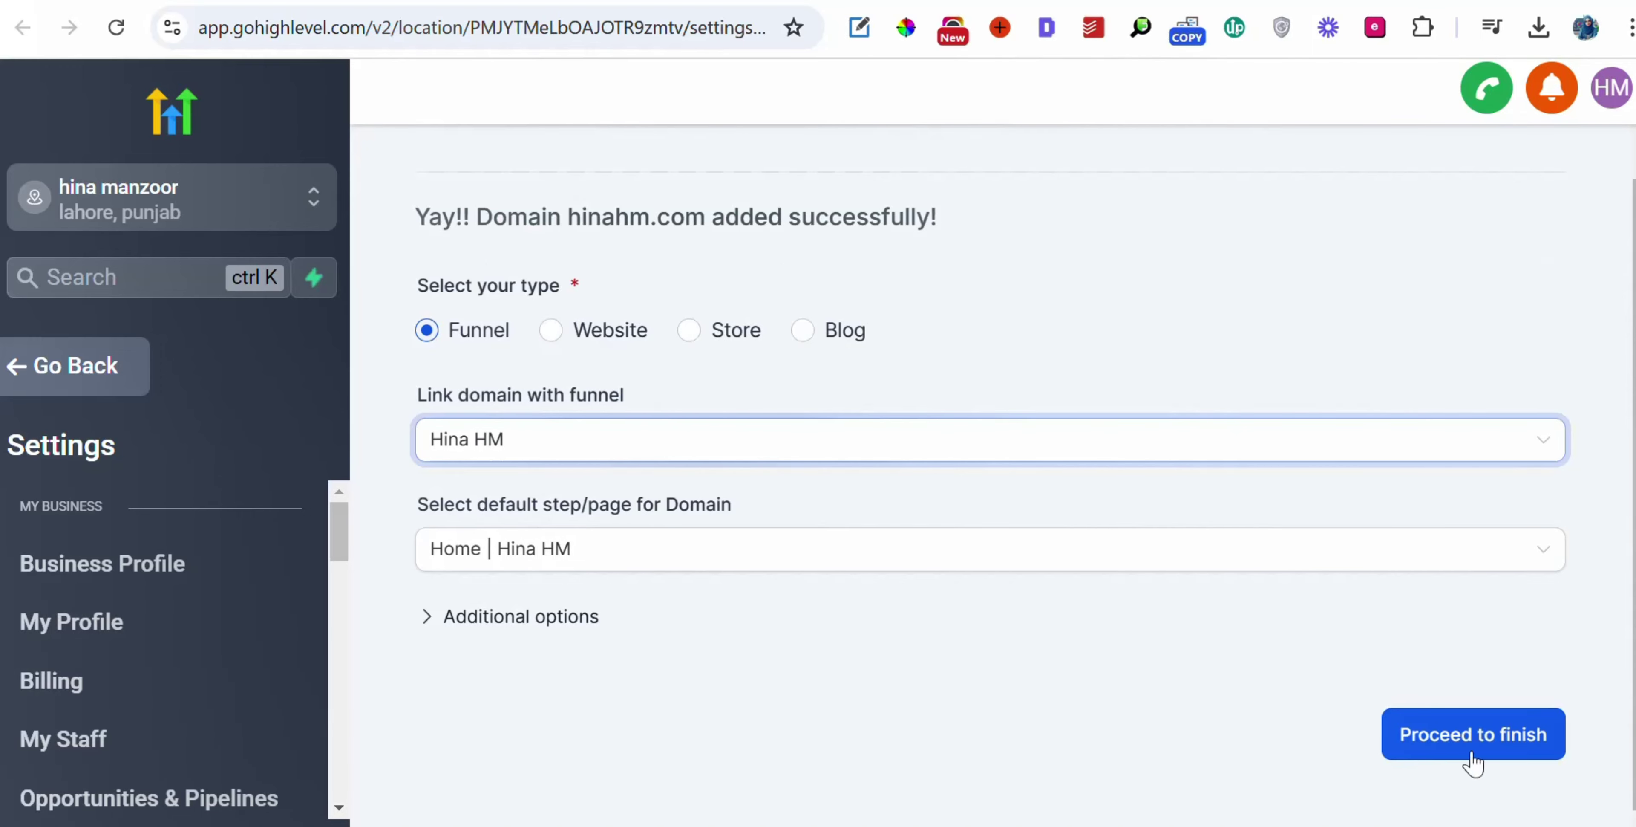
pyautogui.click(1496, 753)
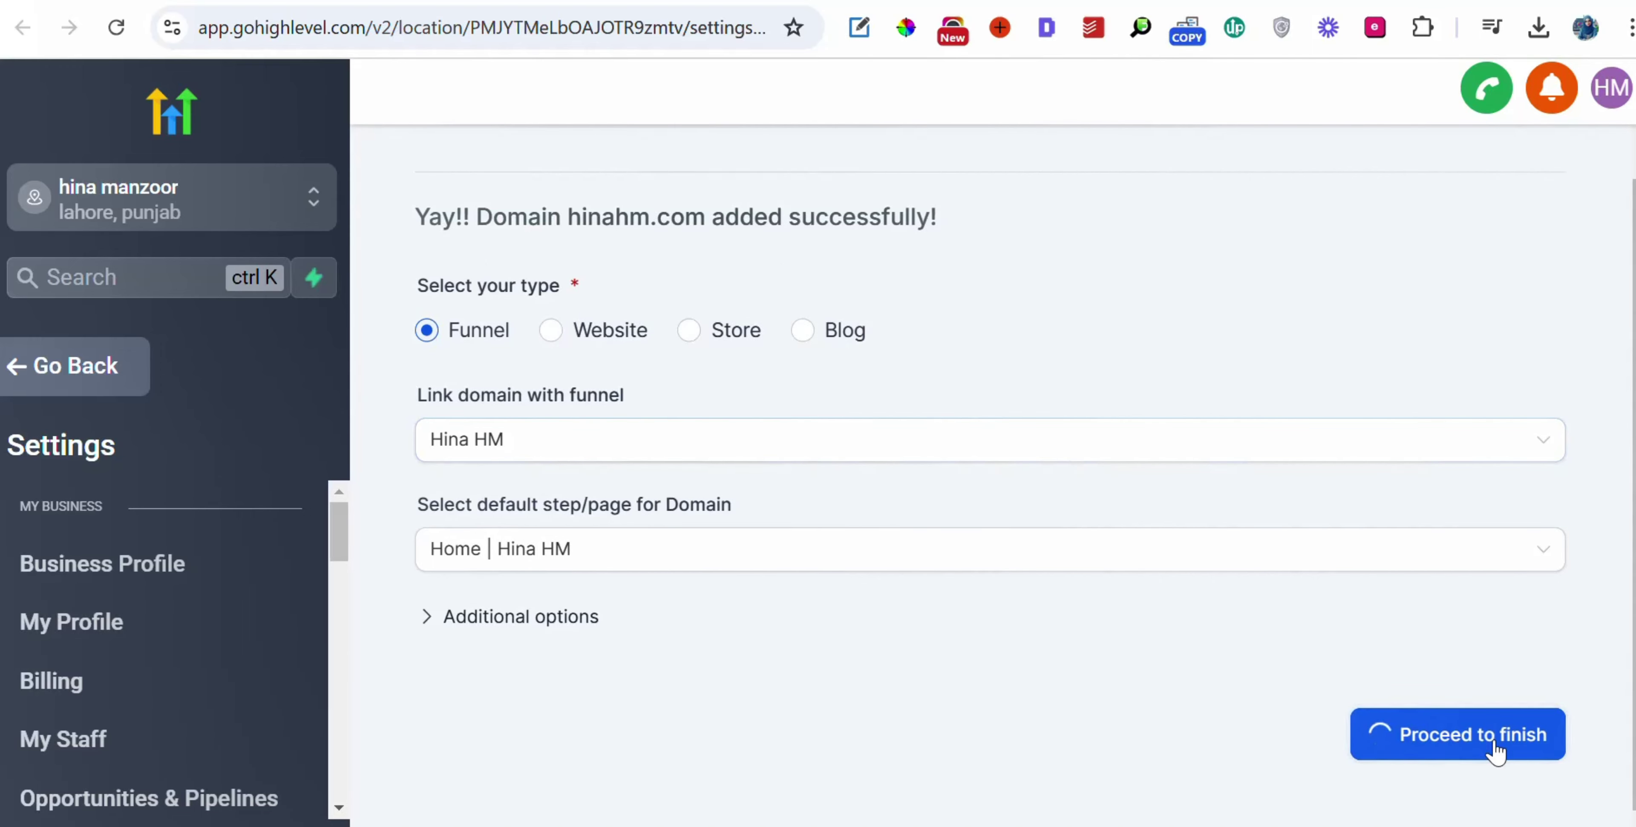